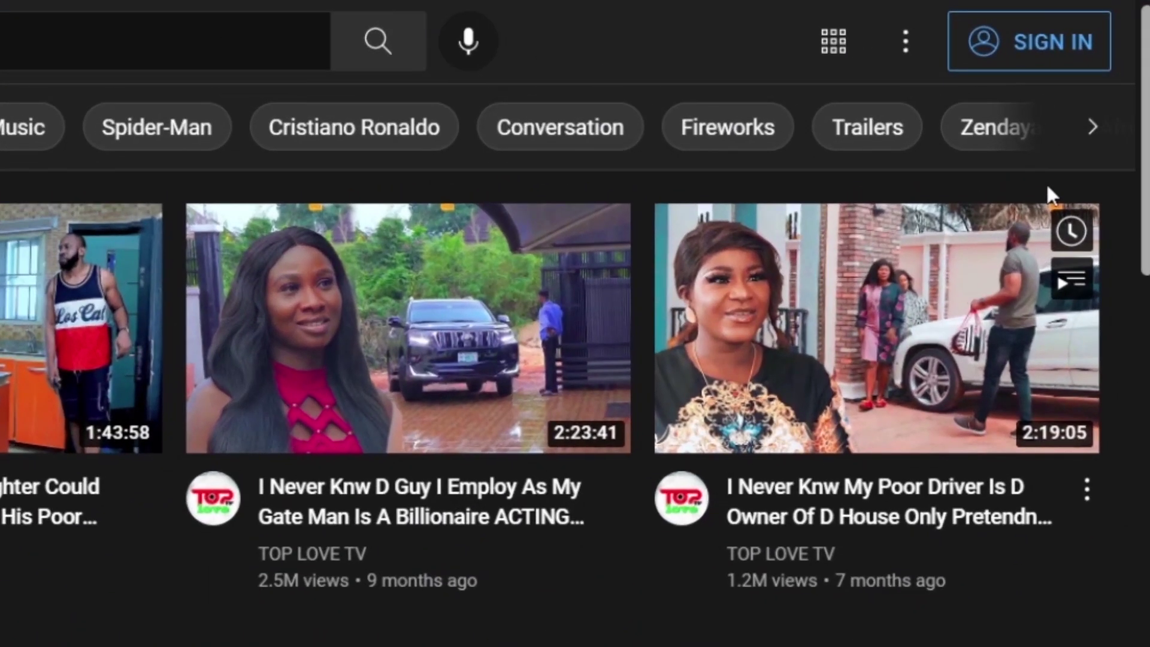
Step: Sign in to YouTube and choose to create a new Google account
left_click(1030, 51)
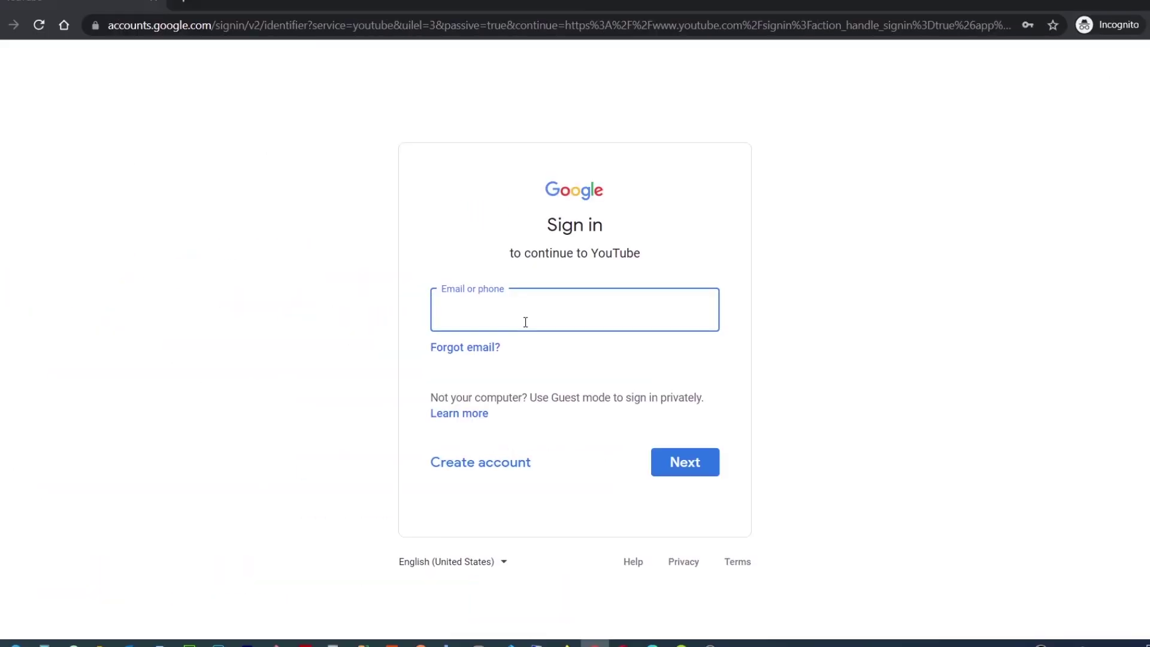
left_click(490, 466)
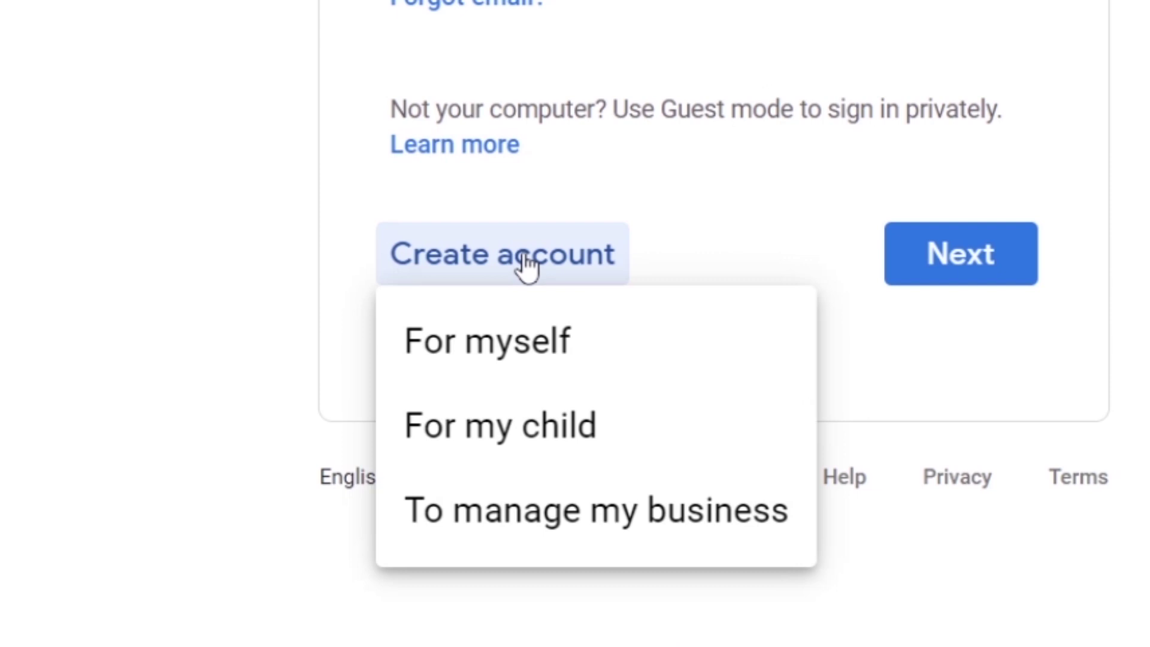
Step: Choose a business account, enter the first and last name, and opt for a new Gmail address
left_click(554, 523)
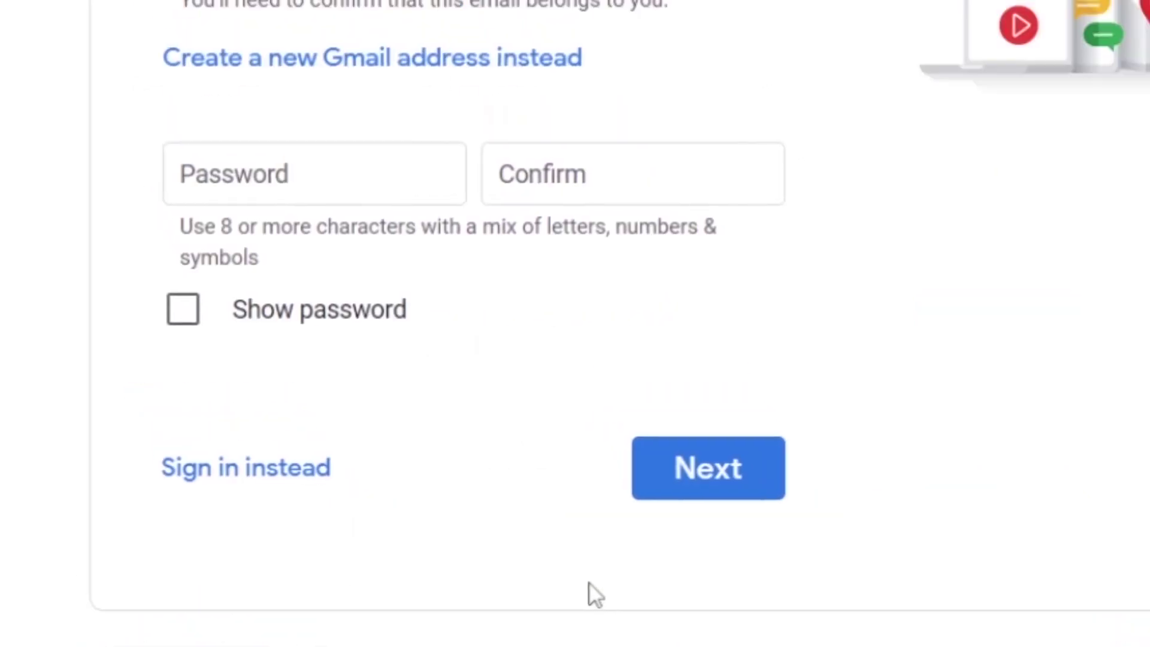
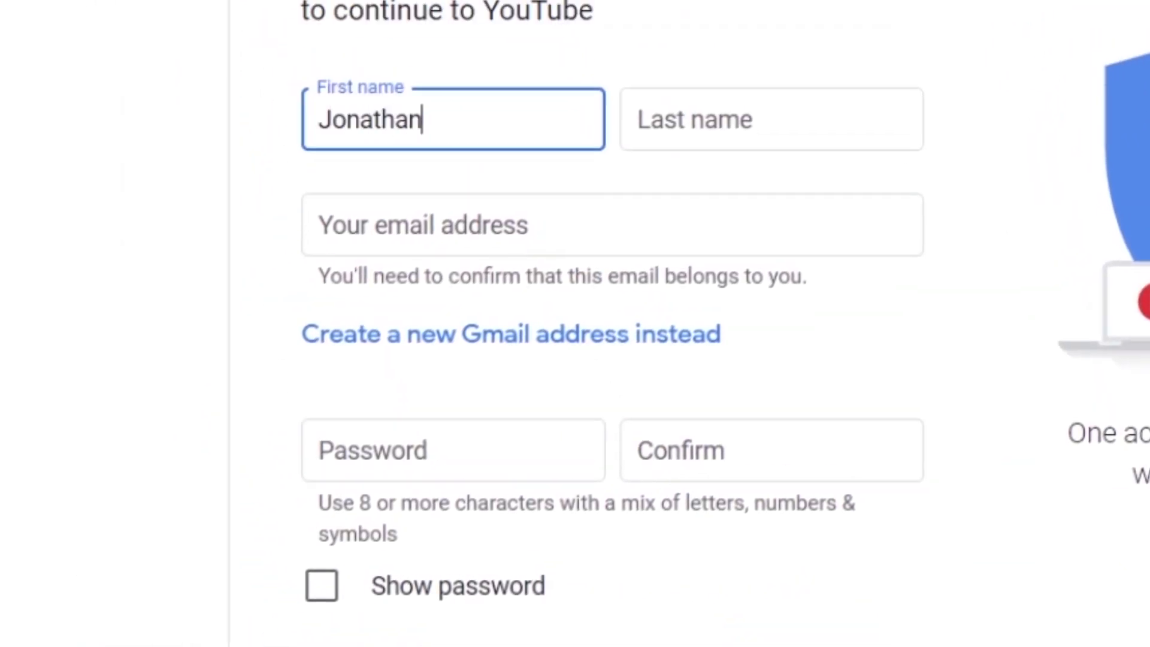
left_click(638, 119)
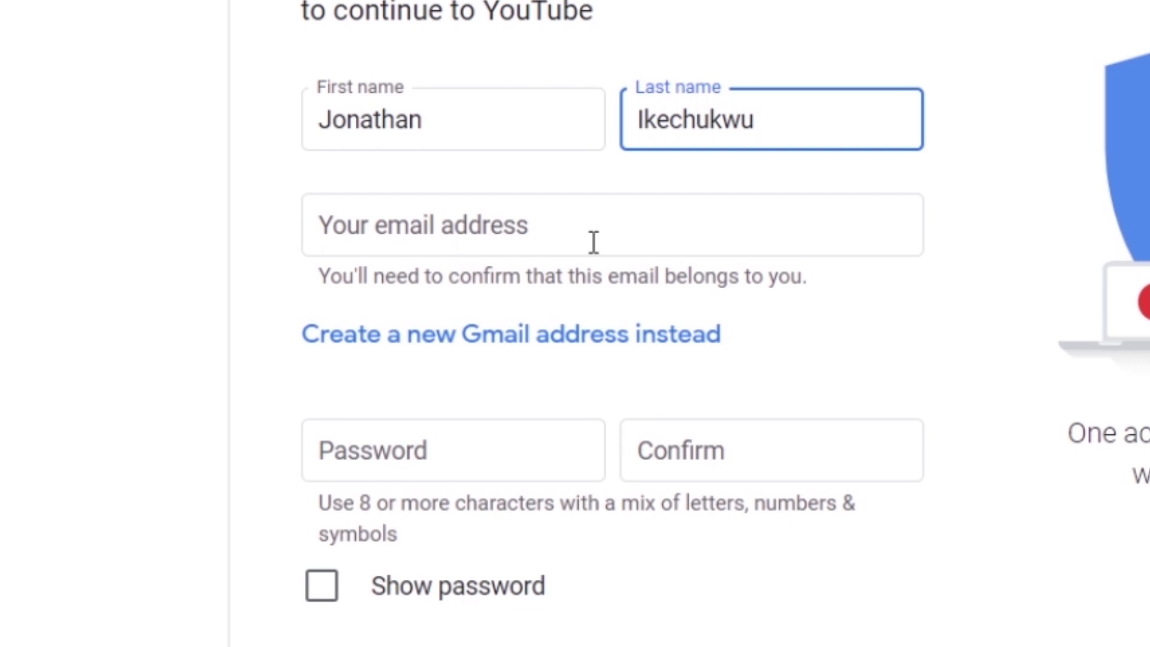
left_click(581, 351)
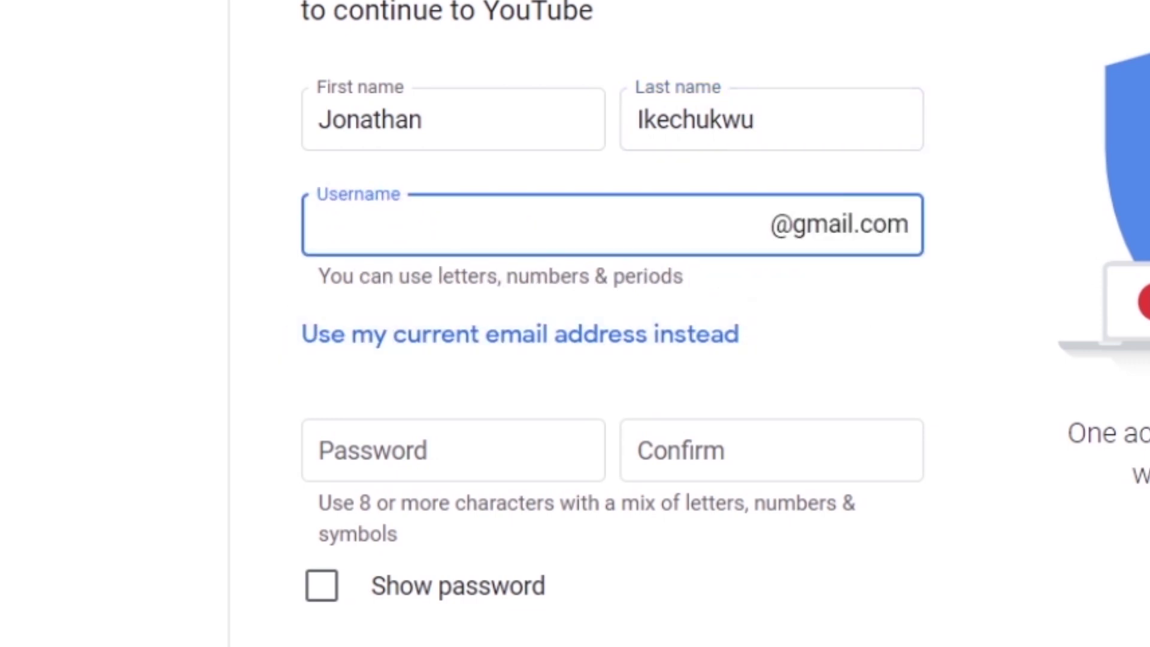
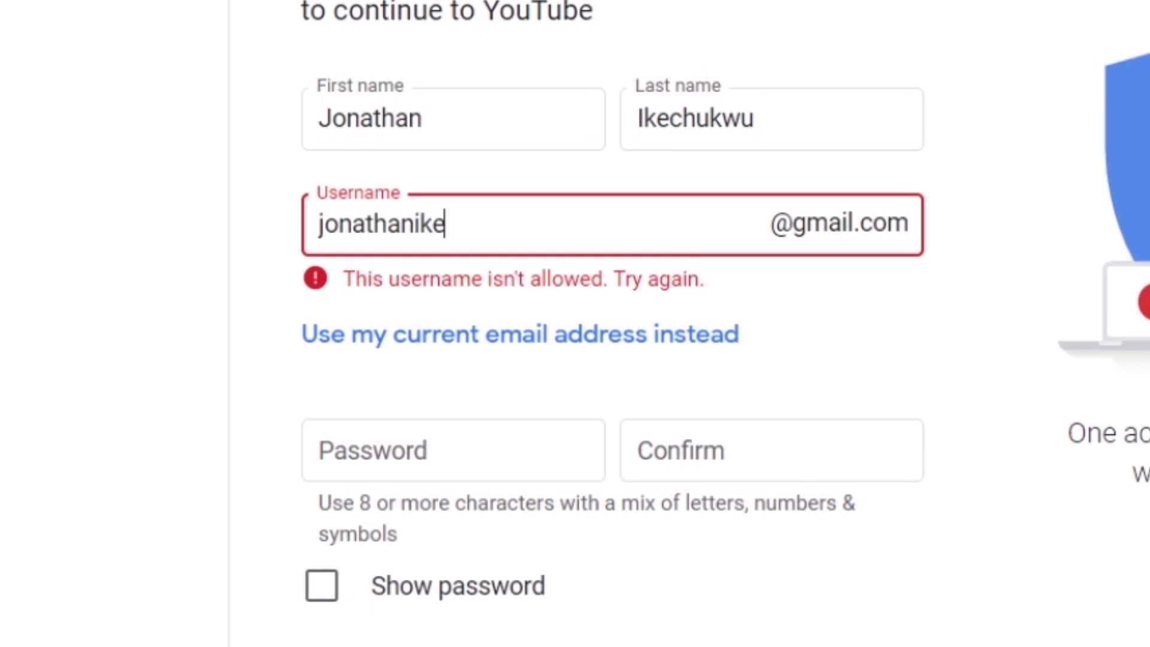
Step: Enter a Gmail username, then replace it with a different one after the first is taken
left_click(851, 367)
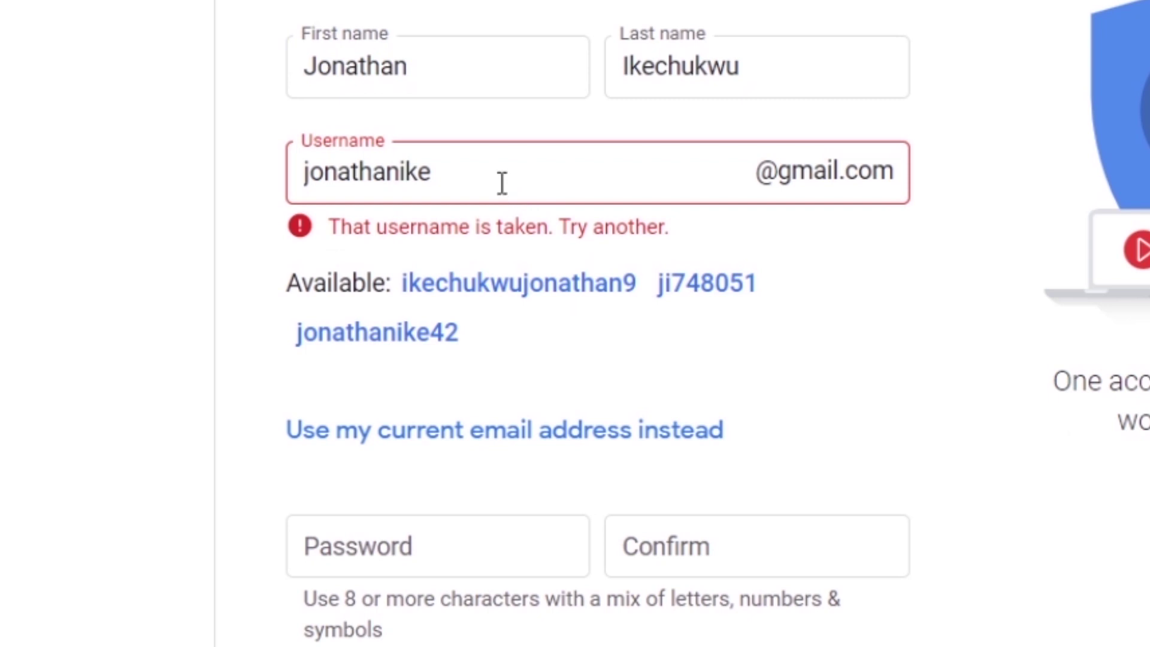
left_click_drag(501, 180, 250, 171)
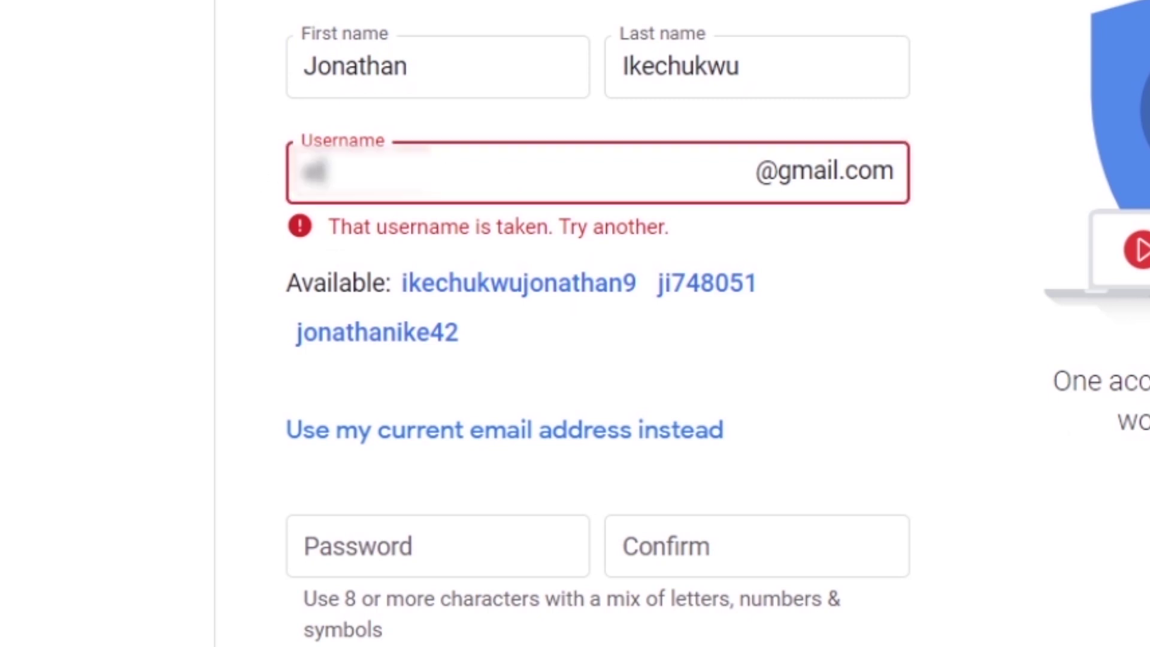
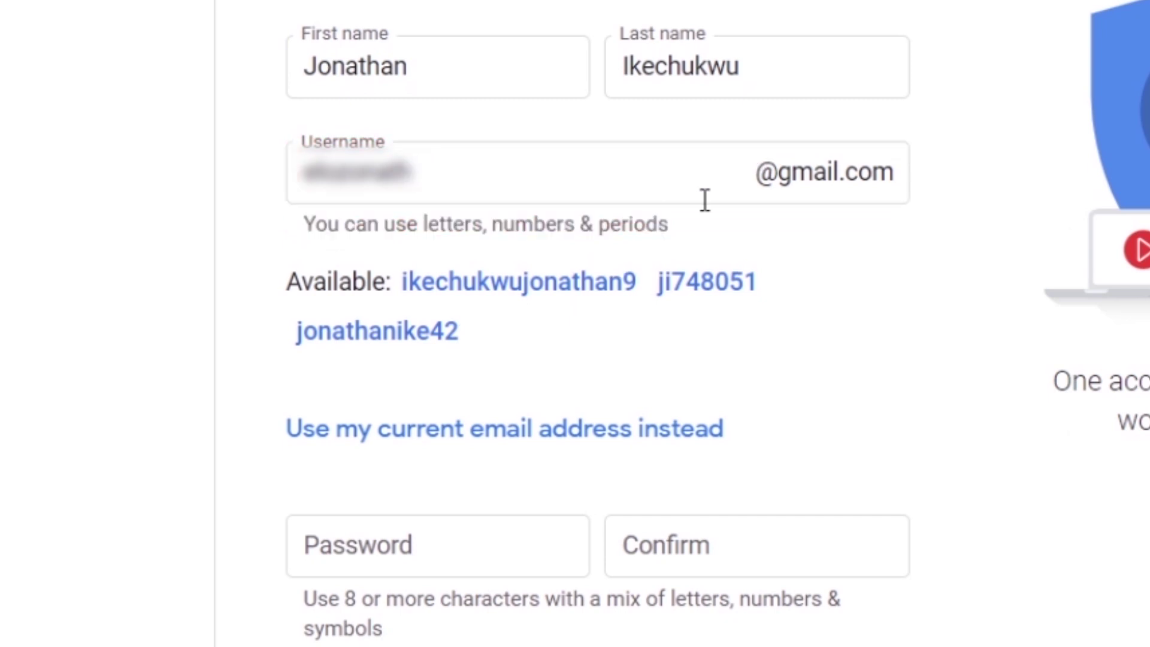
Step: Enter the account password and retype it in the Confirm field
scroll(841, 300, "down", 1)
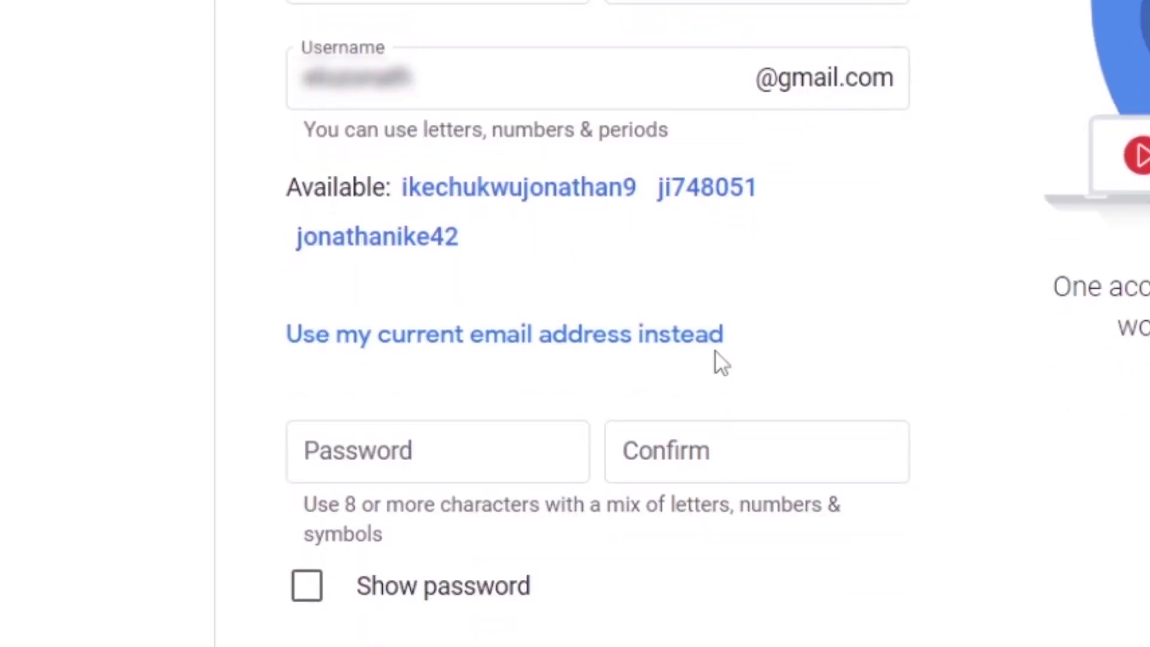
left_click(443, 469)
type("•••••••••")
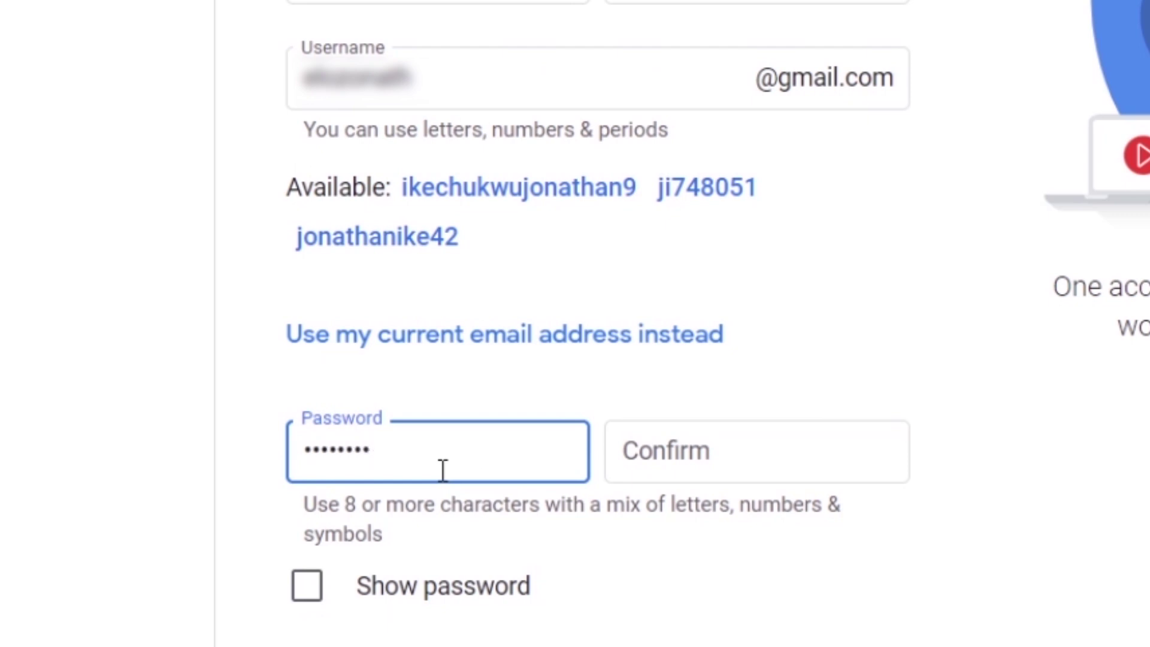
type("•••••")
key("Tab")
type("•••••••••")
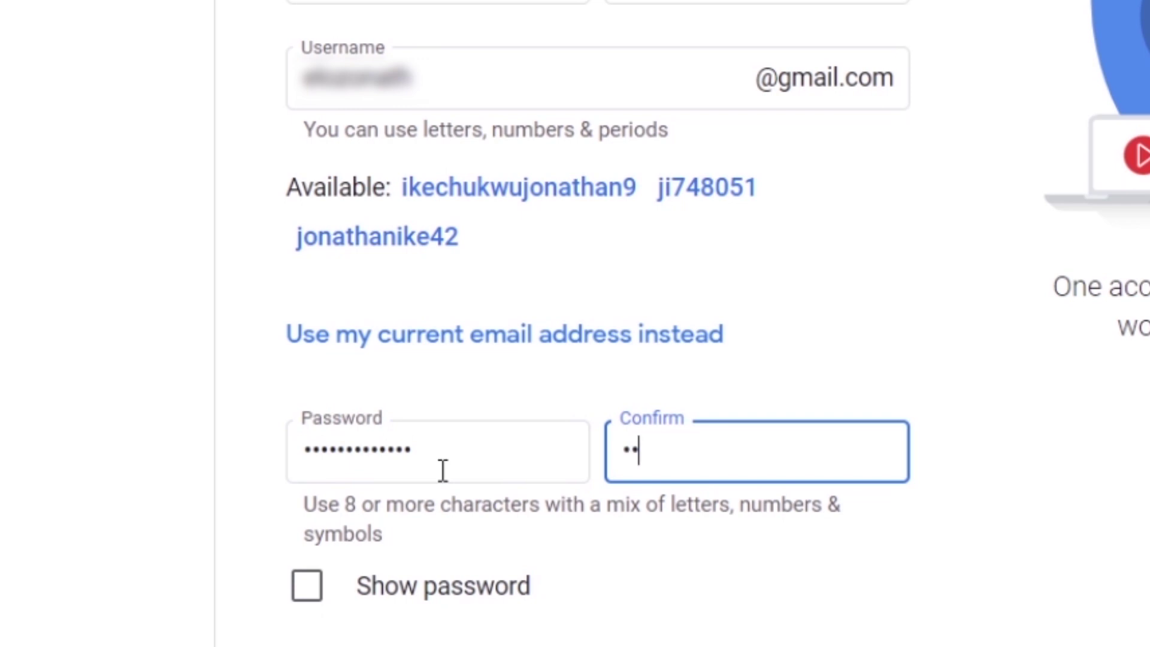
type("••••")
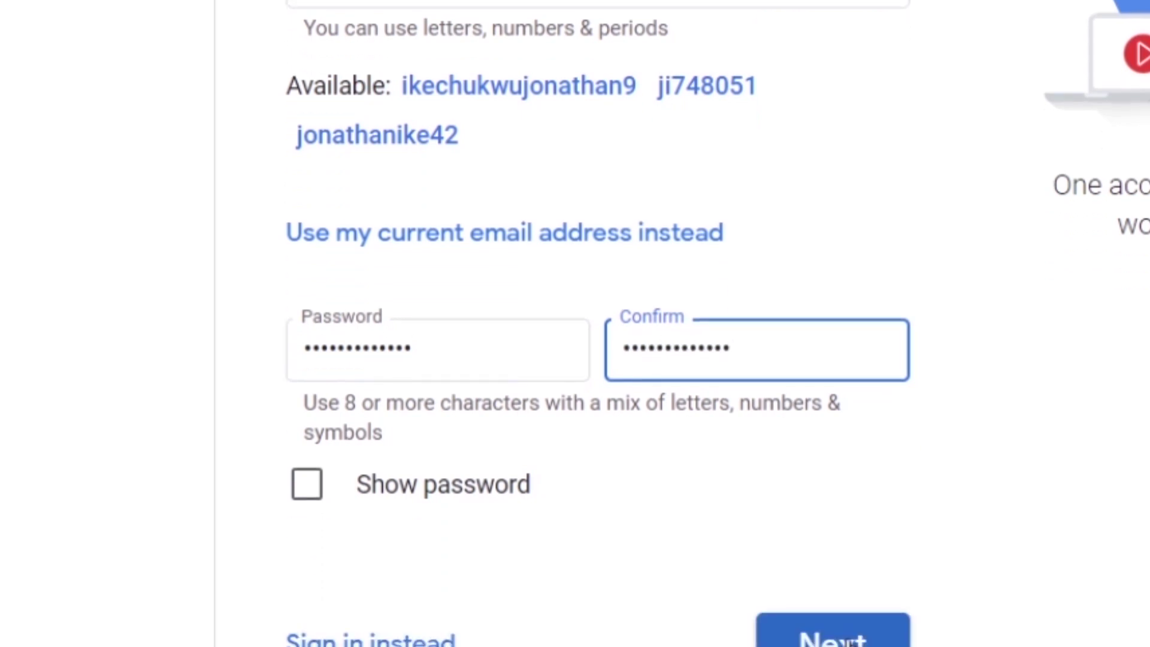
Step: Submit the credentials, then enter the phone number, recovery email, May birth month and Male gender
left_click(847, 495)
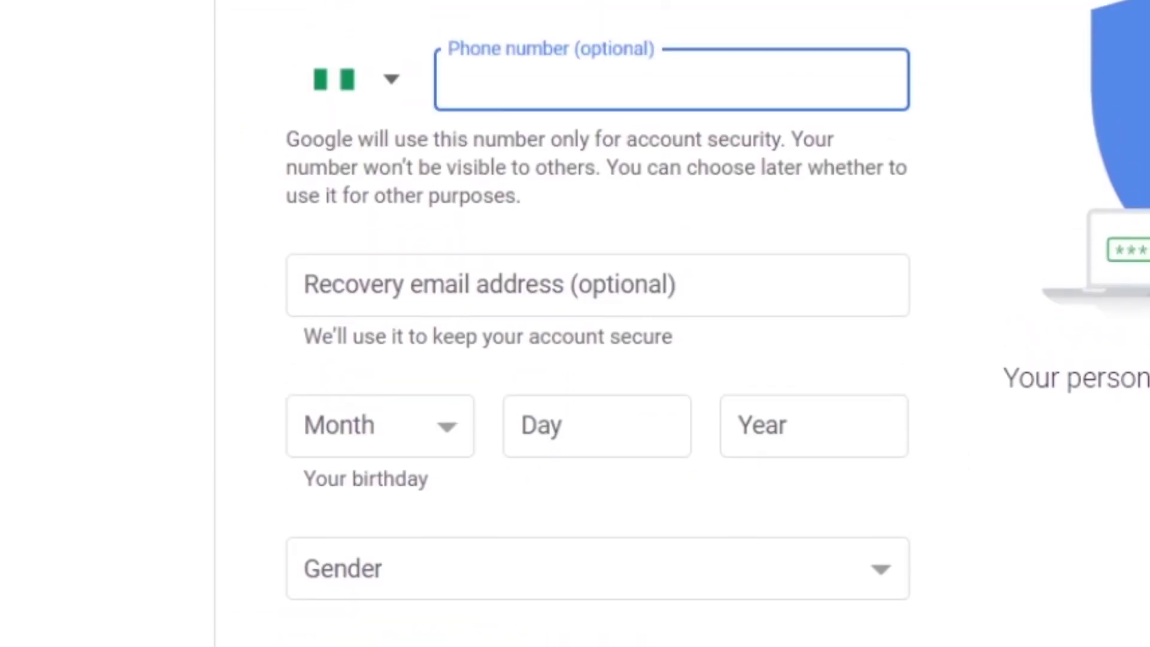
type("08012345678")
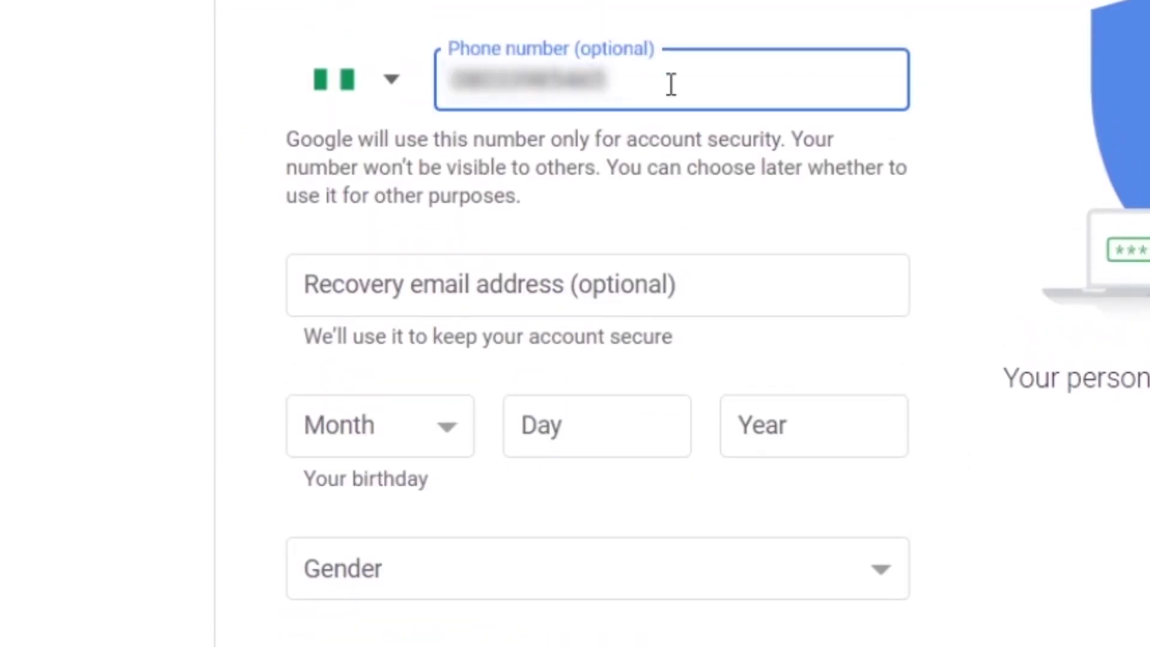
left_click(619, 288)
type("name123")
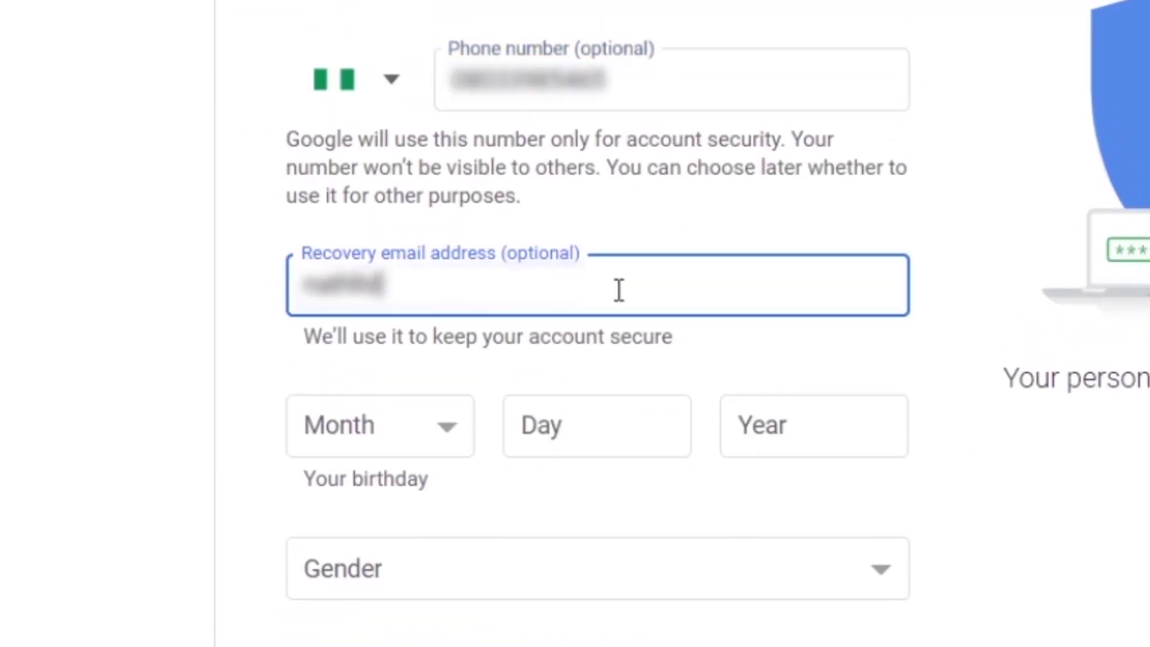
type("@yahoo.com")
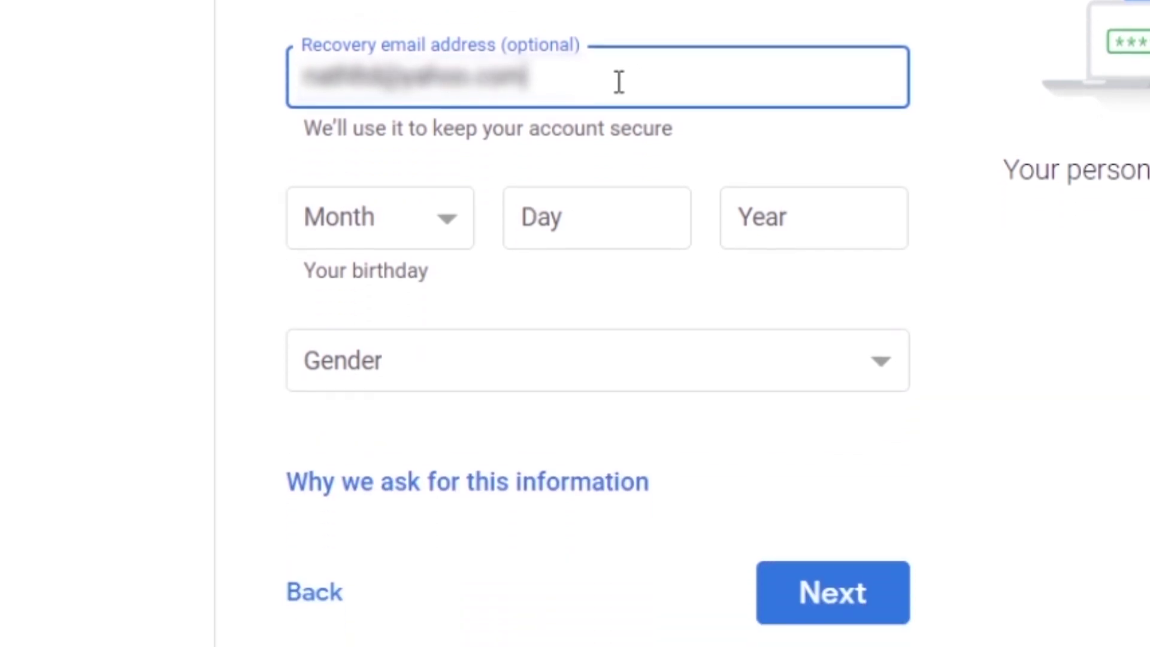
left_click(446, 180)
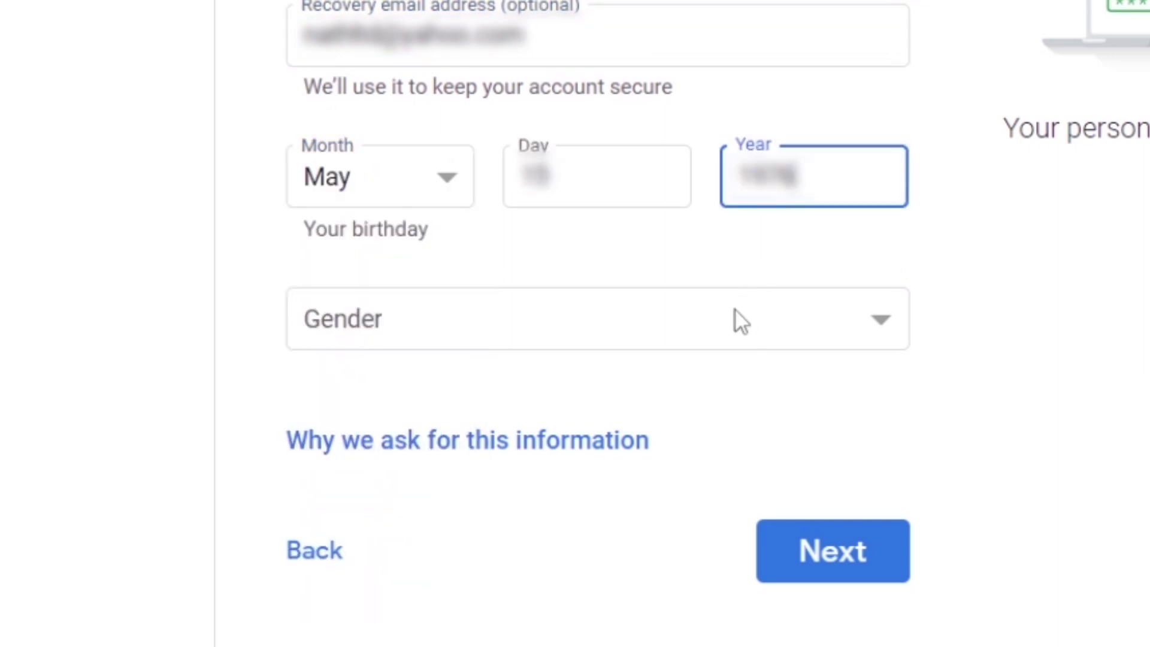
left_click(736, 311)
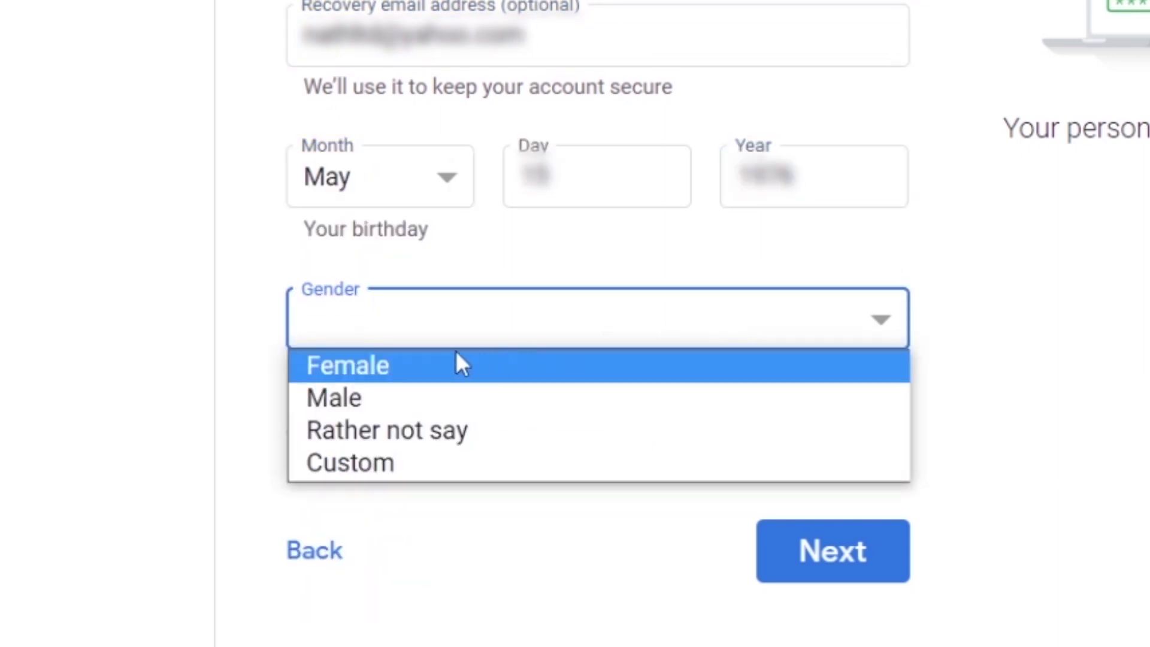
left_click(375, 397)
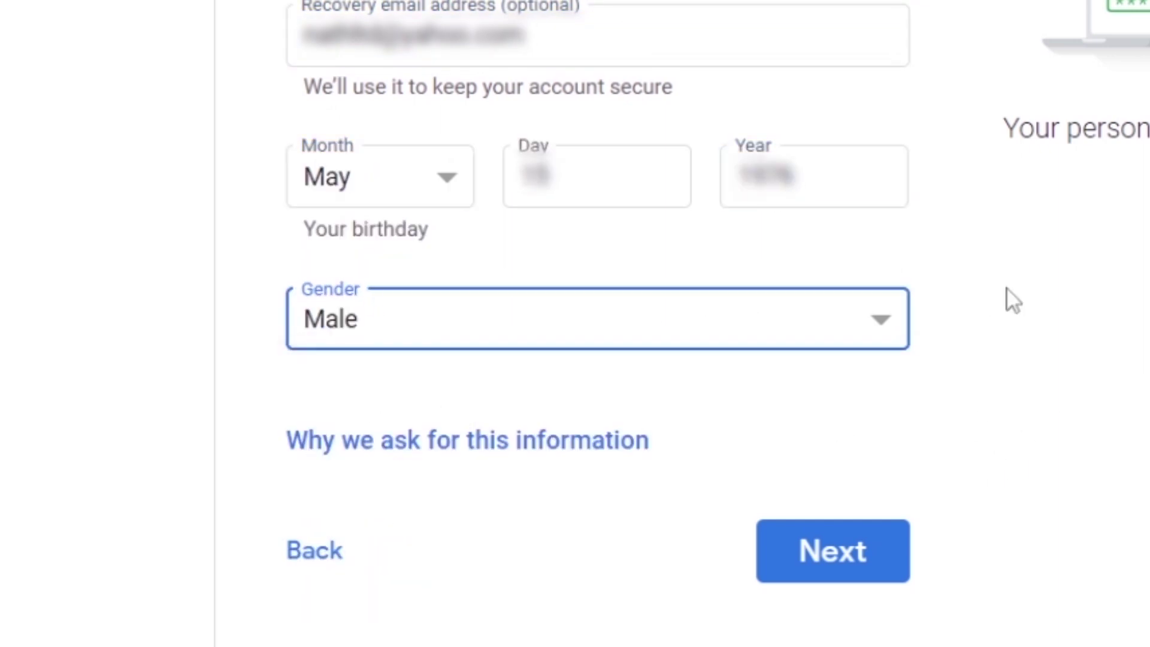
left_click(851, 557)
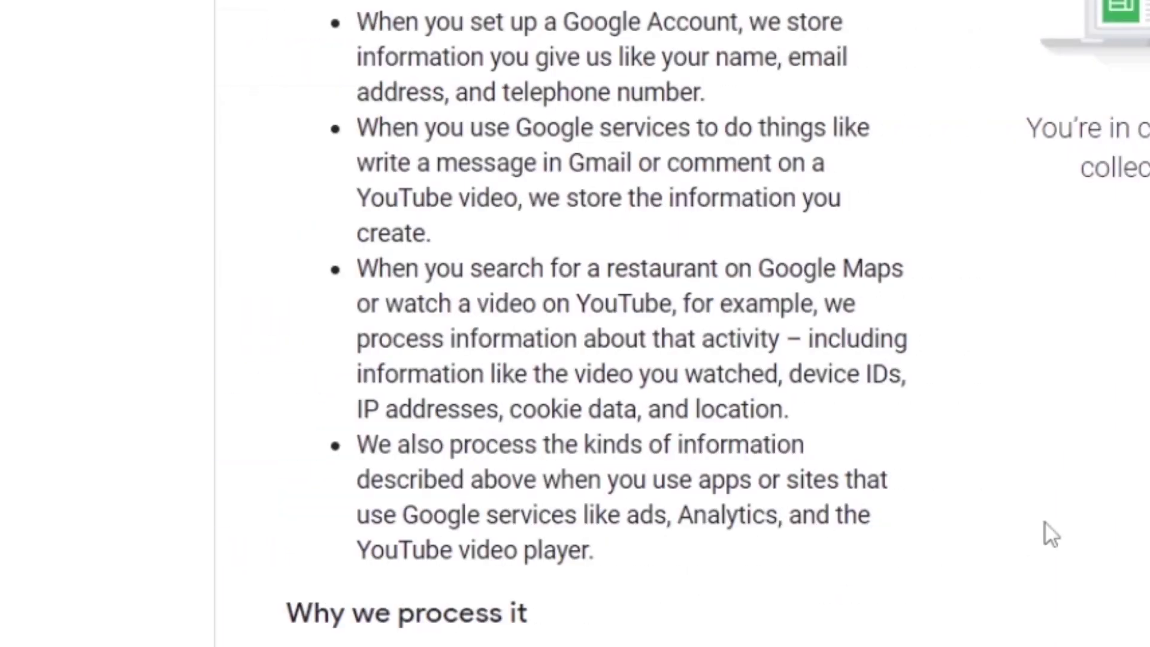
Step: Agree to Google's privacy terms, skip the Business Profile, and choose Create a channel on YouTube
scroll(904, 379, "down", 15)
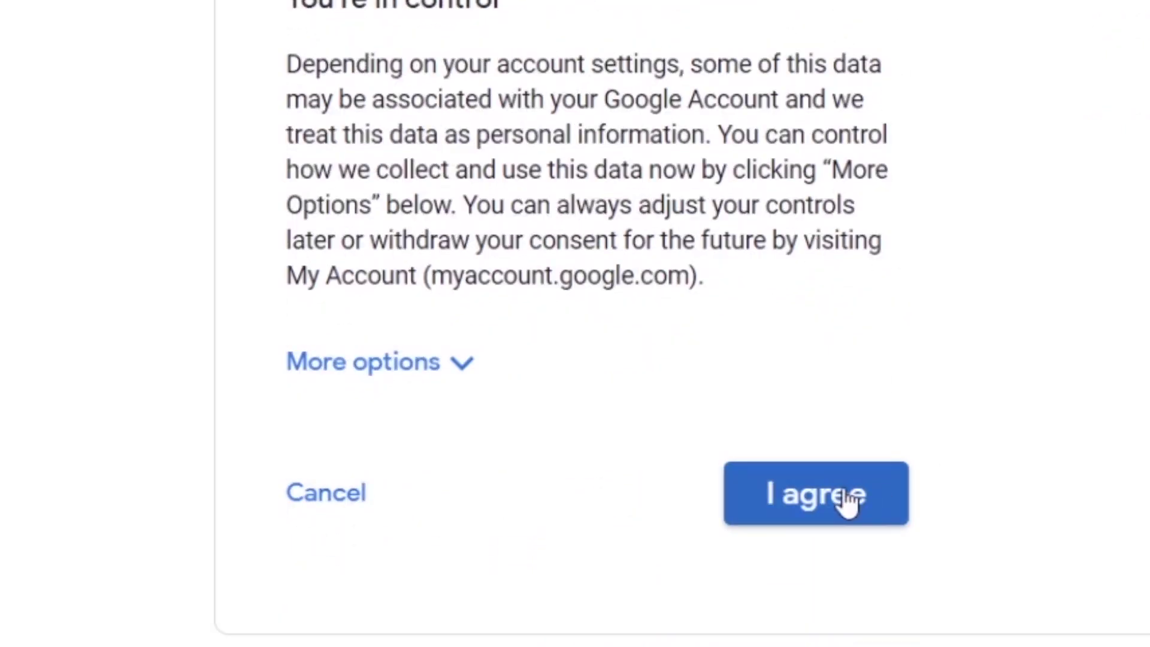
left_click(845, 494)
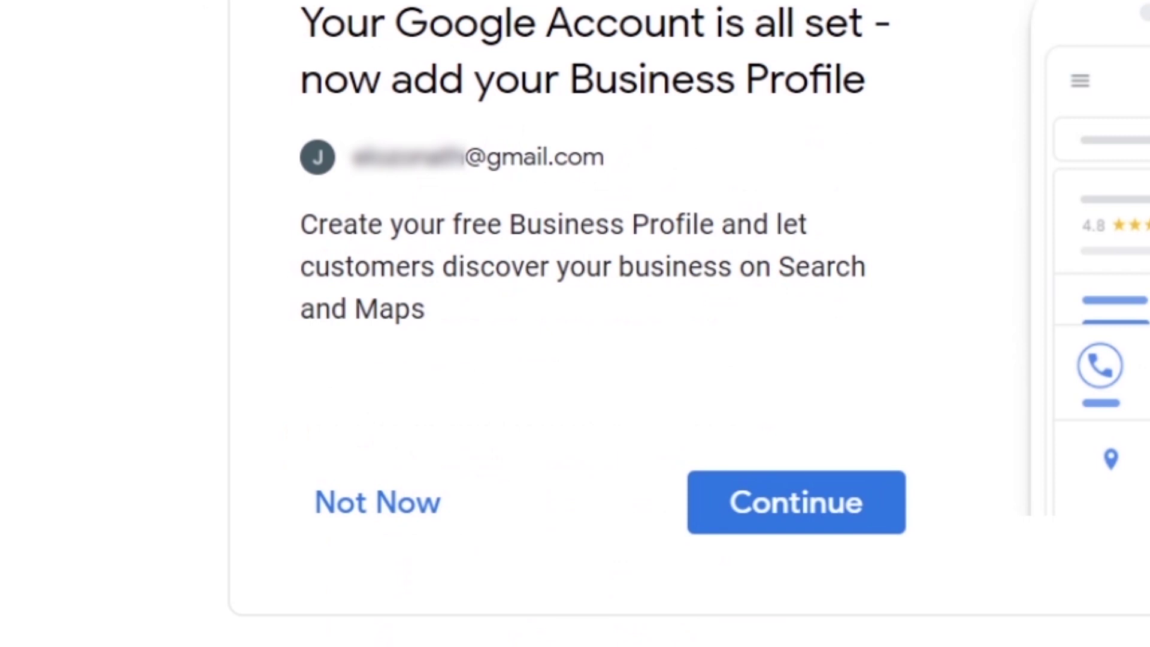
left_click(377, 507)
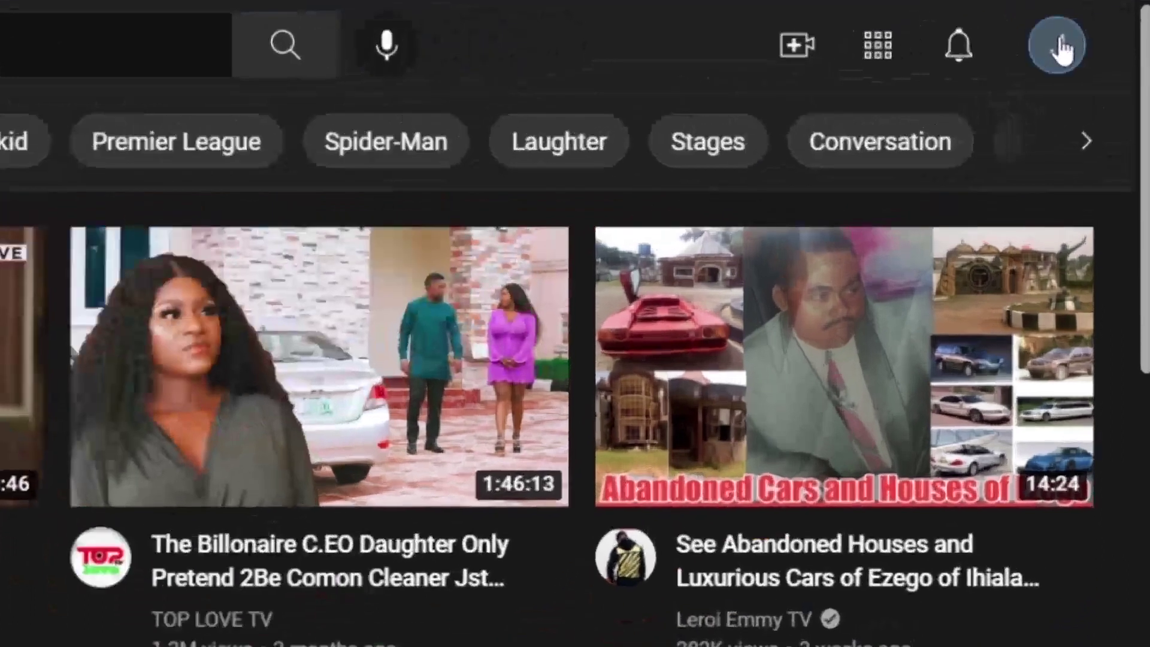
left_click(1103, 62)
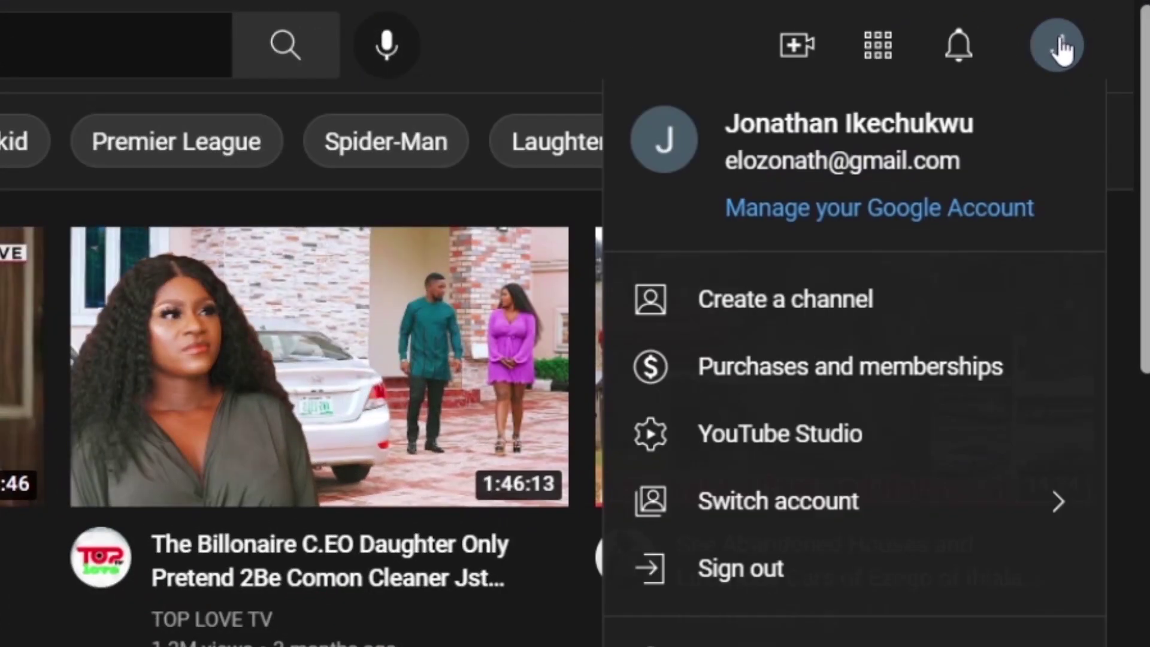
left_click(797, 302)
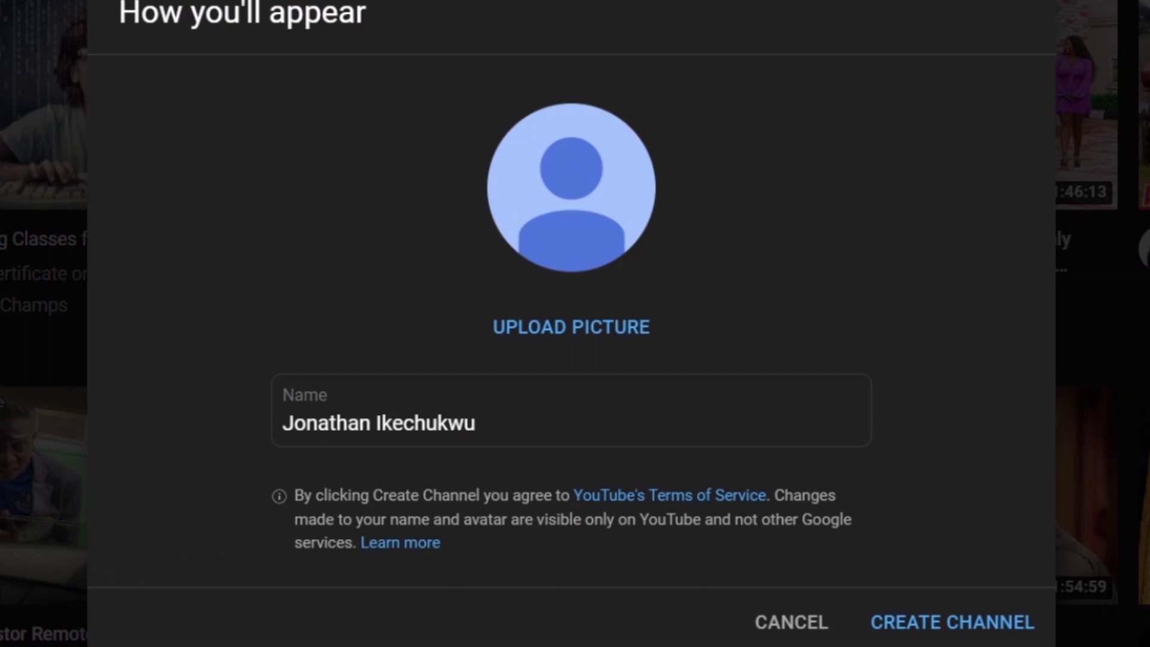
Step: Name the channel 'Informant Uncut' and pick Untitled-2.jpg as the profile picture
triple_click(684, 390)
type("Informant")
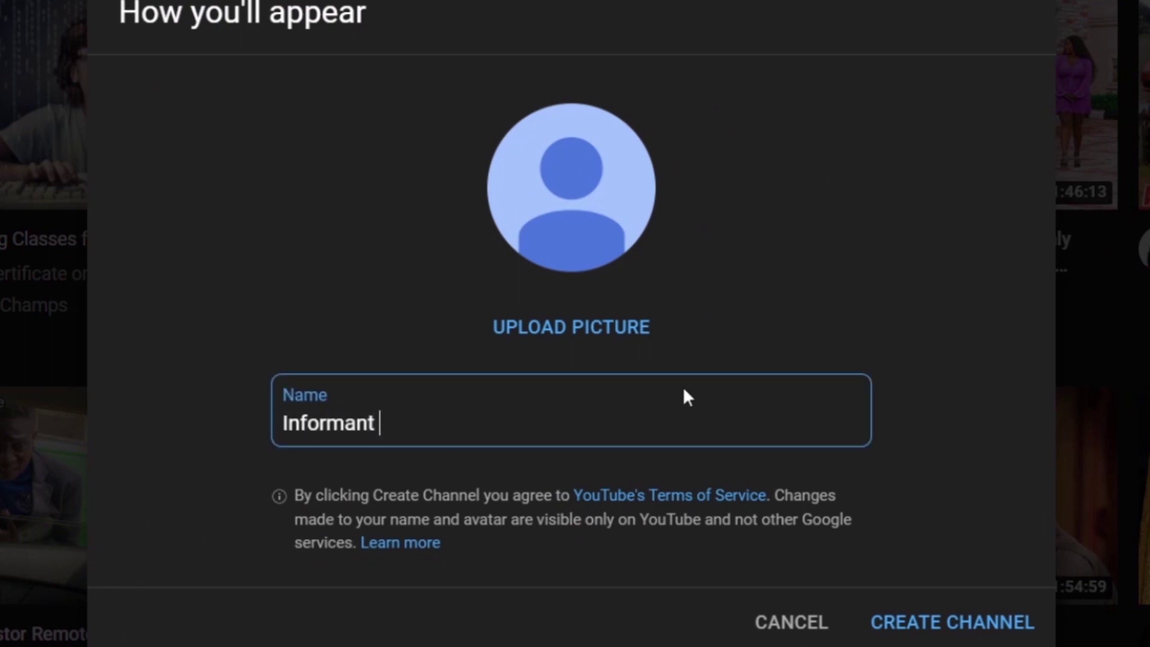
type(" Uncut")
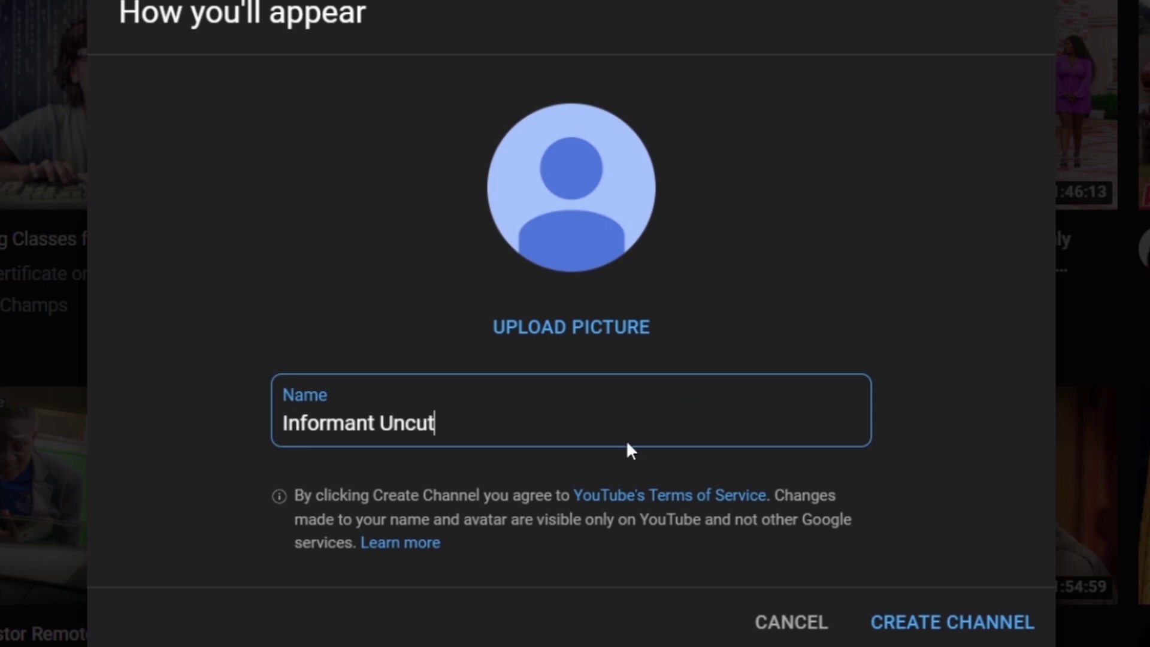
left_click(579, 327)
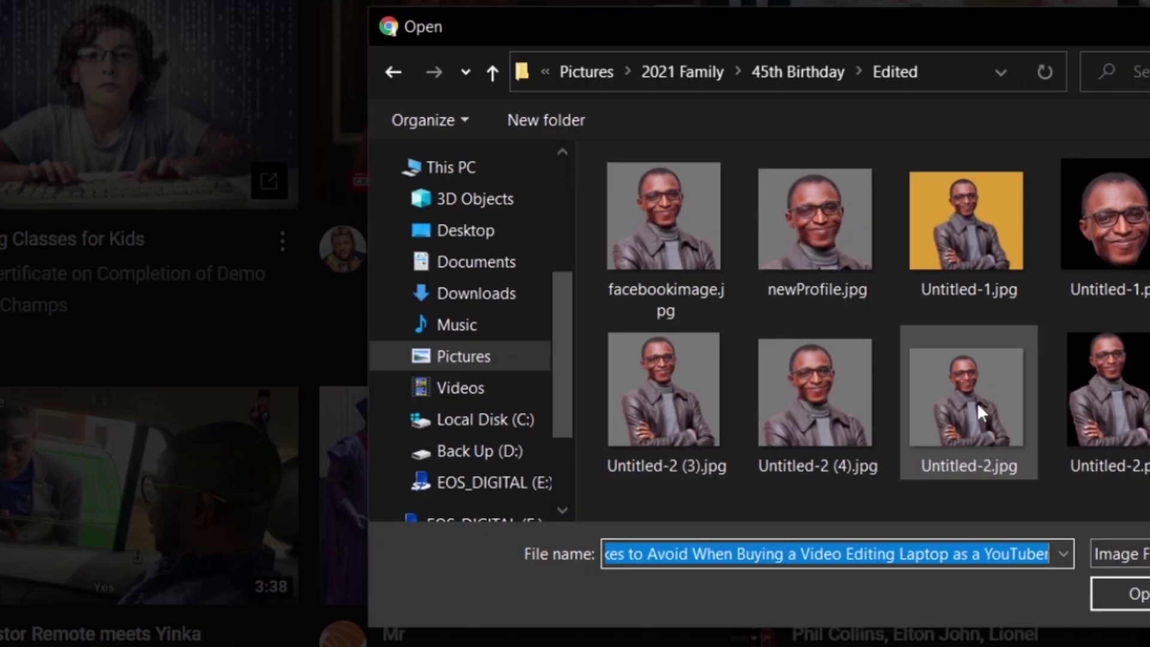
left_click(976, 411)
double_click(817, 393)
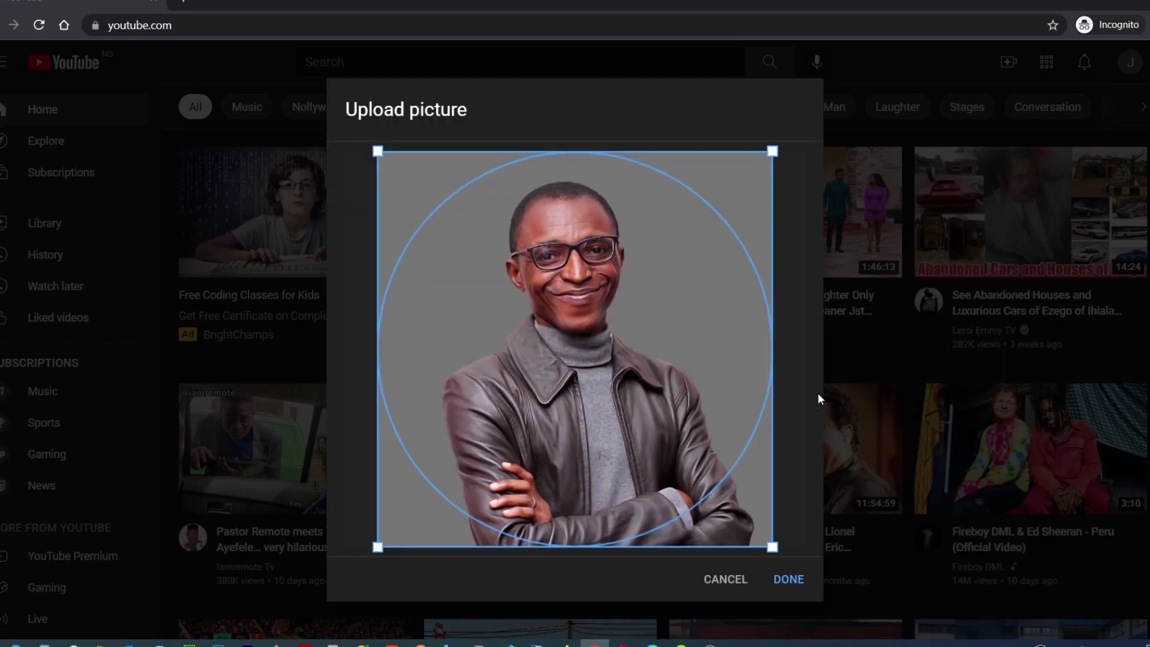
Step: Crop the picture tightly around the man's face and create the channel
left_click_drag(772, 548, 595, 369)
left_click_drag(503, 262, 583, 276)
left_click_drag(457, 383, 473, 368)
left_click_drag(596, 312, 588, 309)
left_click(781, 577)
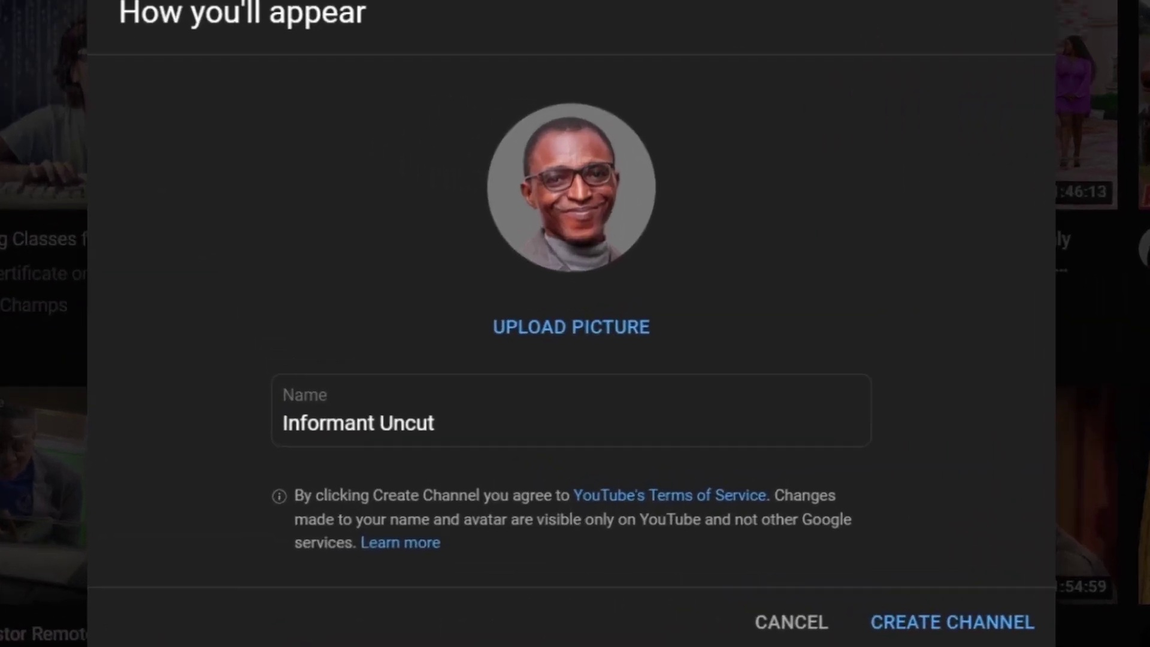
left_click(950, 623)
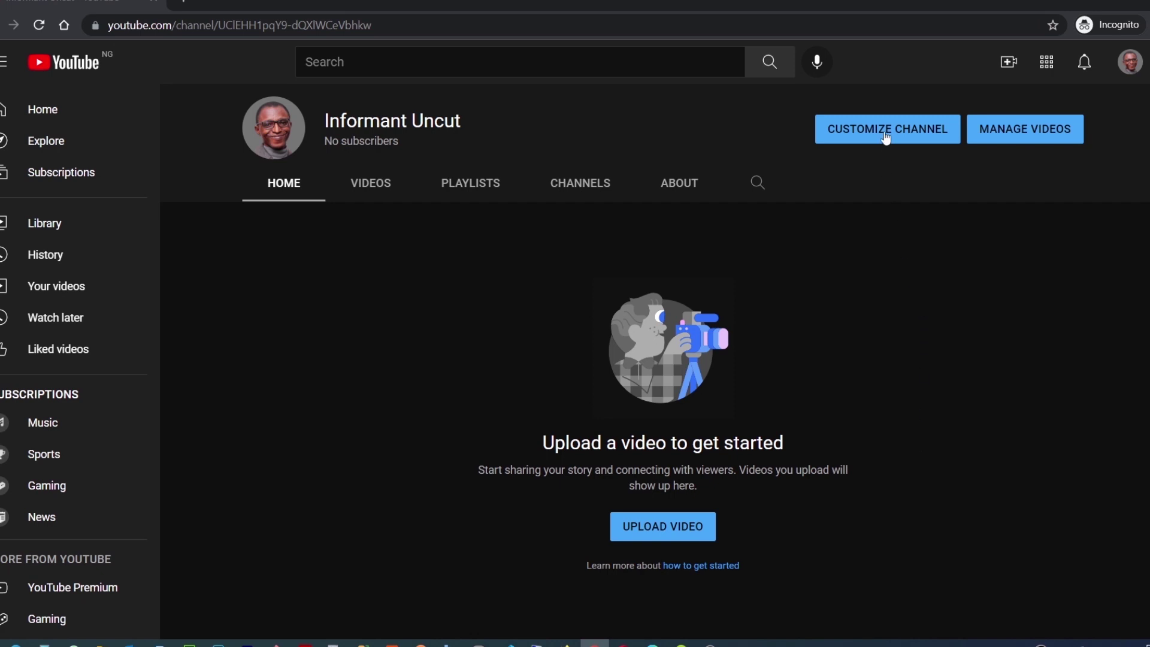
Step: Go to Customize Channel from the new Informant Uncut home page
left_click(885, 130)
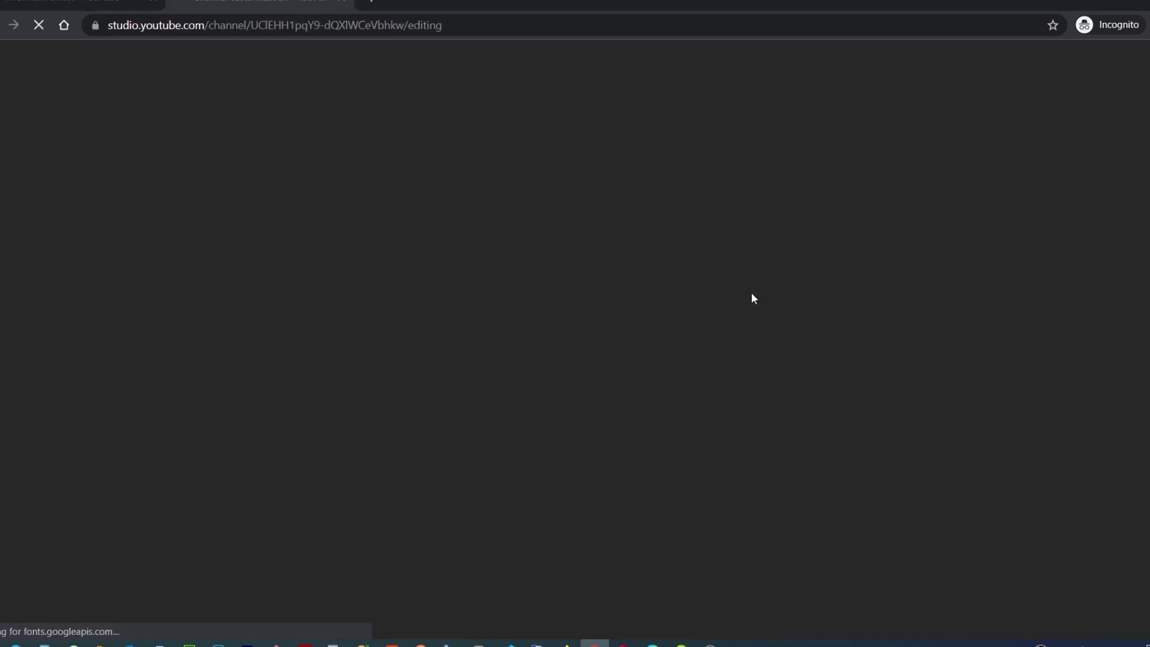
Step: In Settings > Channel > Feature eligibility, expand Intermediate features and start phone verification
left_click(43, 574)
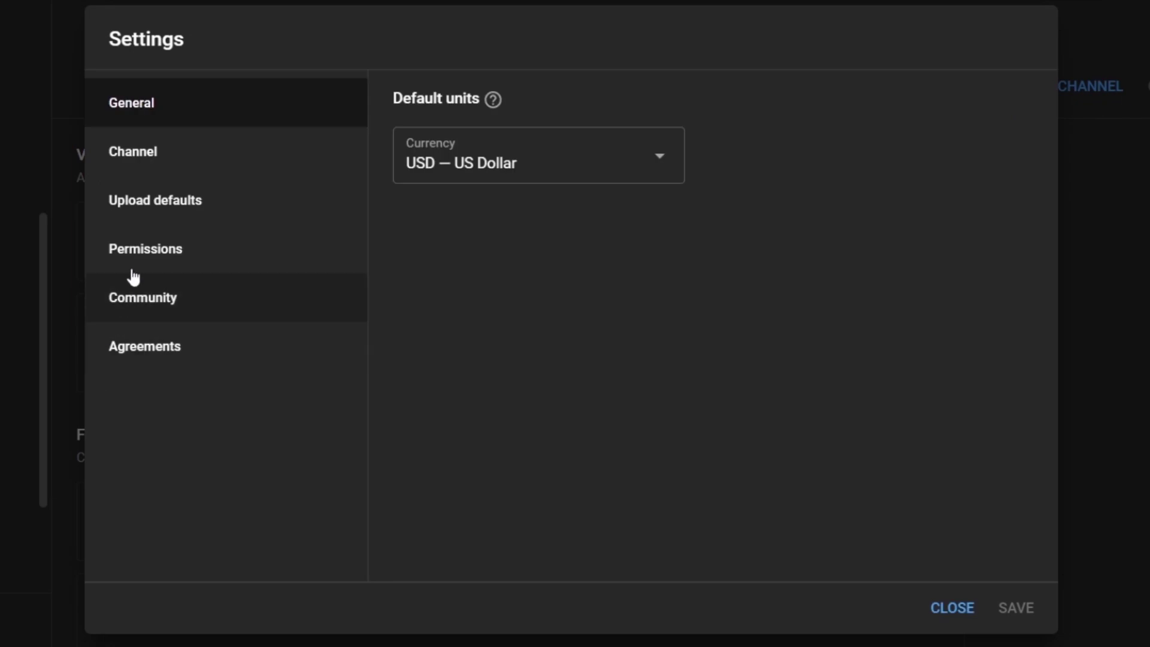
left_click(142, 156)
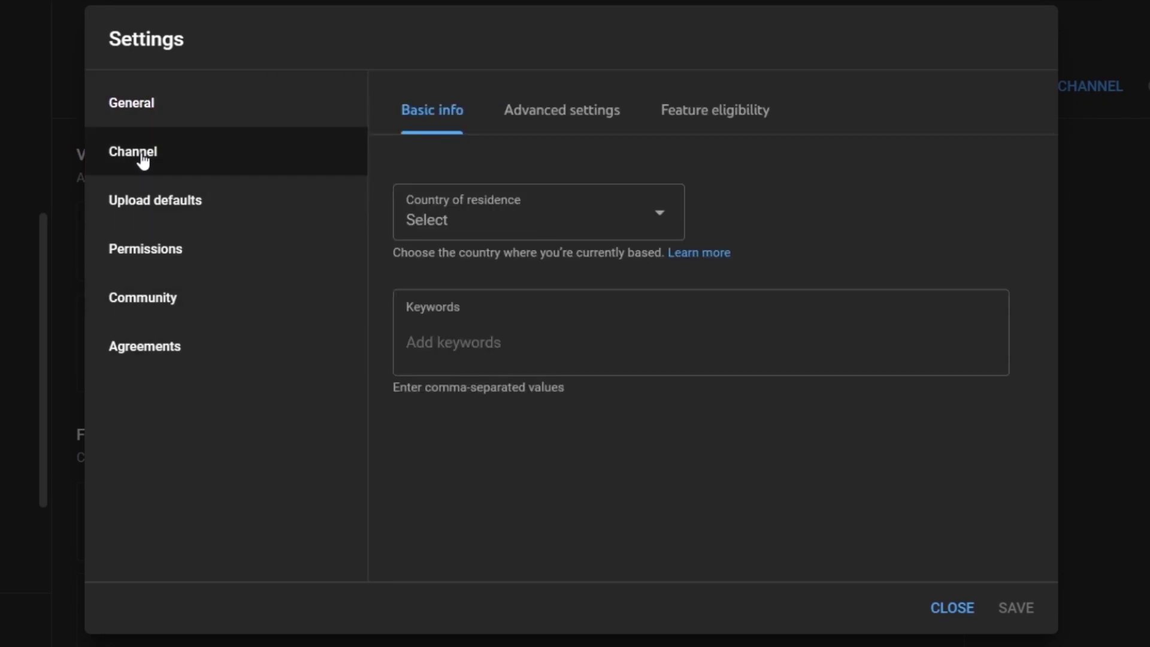
left_click(715, 119)
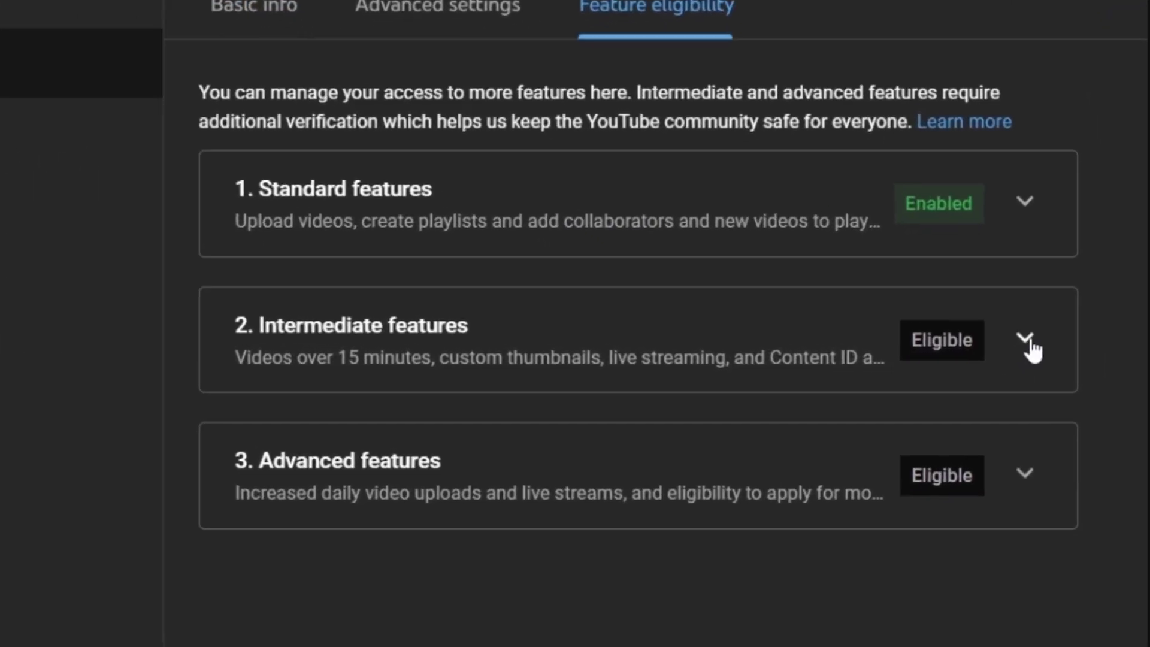
left_click(1025, 340)
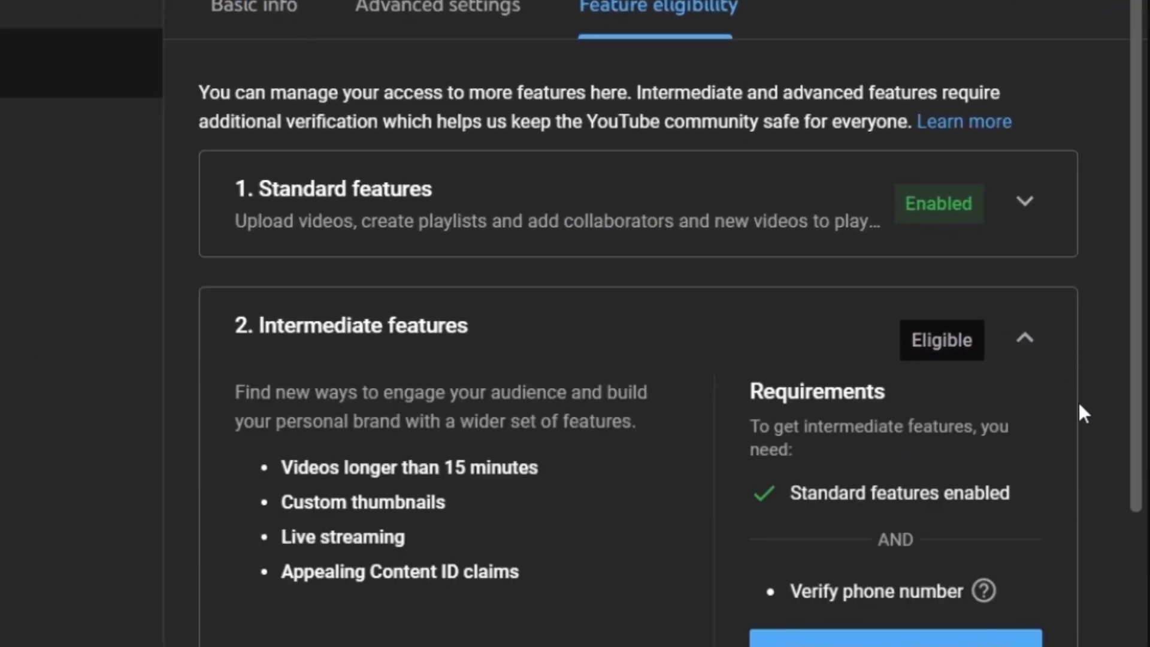
scroll(1081, 411, "down", 1)
scroll(1081, 406, "down", 1)
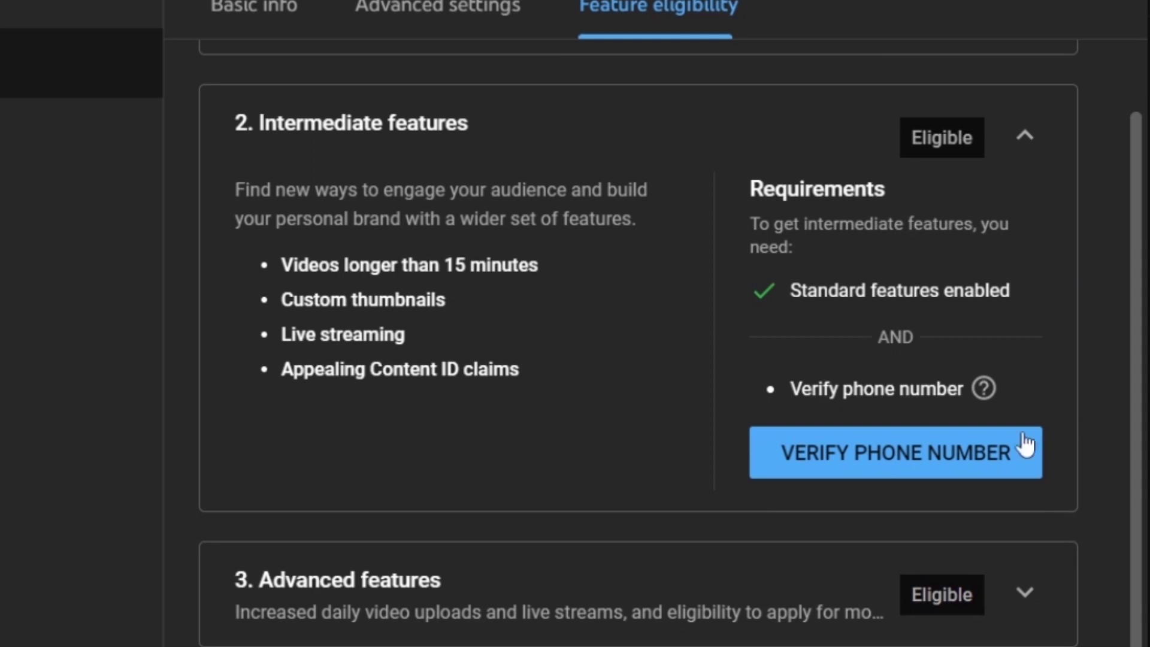
left_click(908, 460)
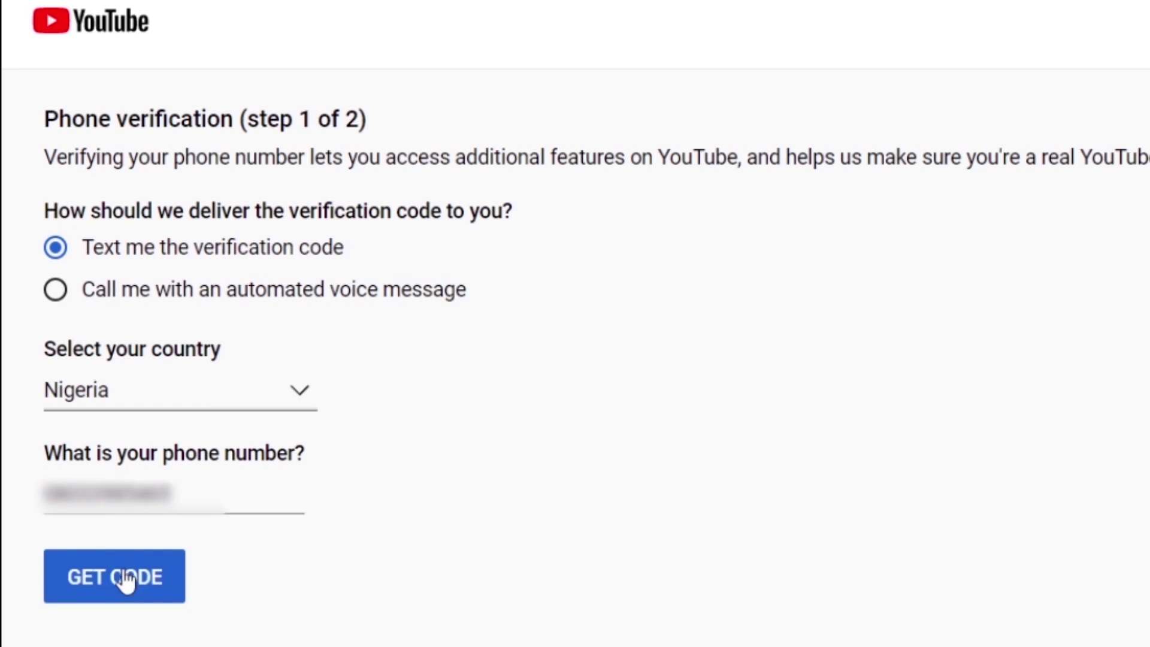
Step: Request a text-message code and submit the six-digit verification code received
left_click(124, 578)
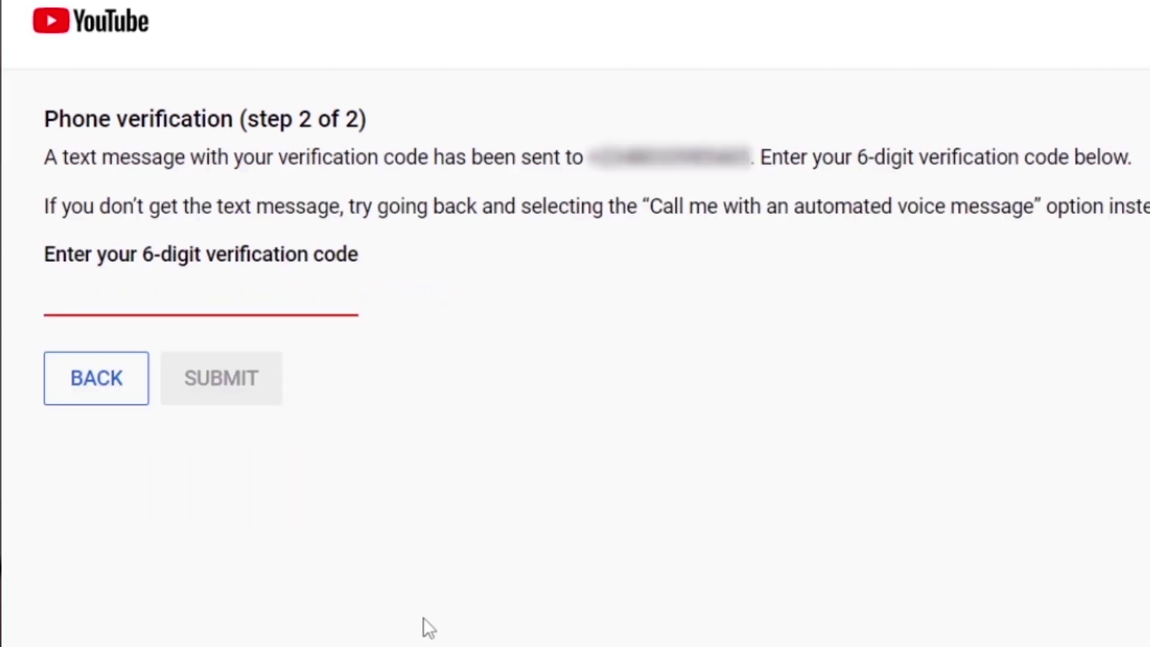
left_click(71, 297)
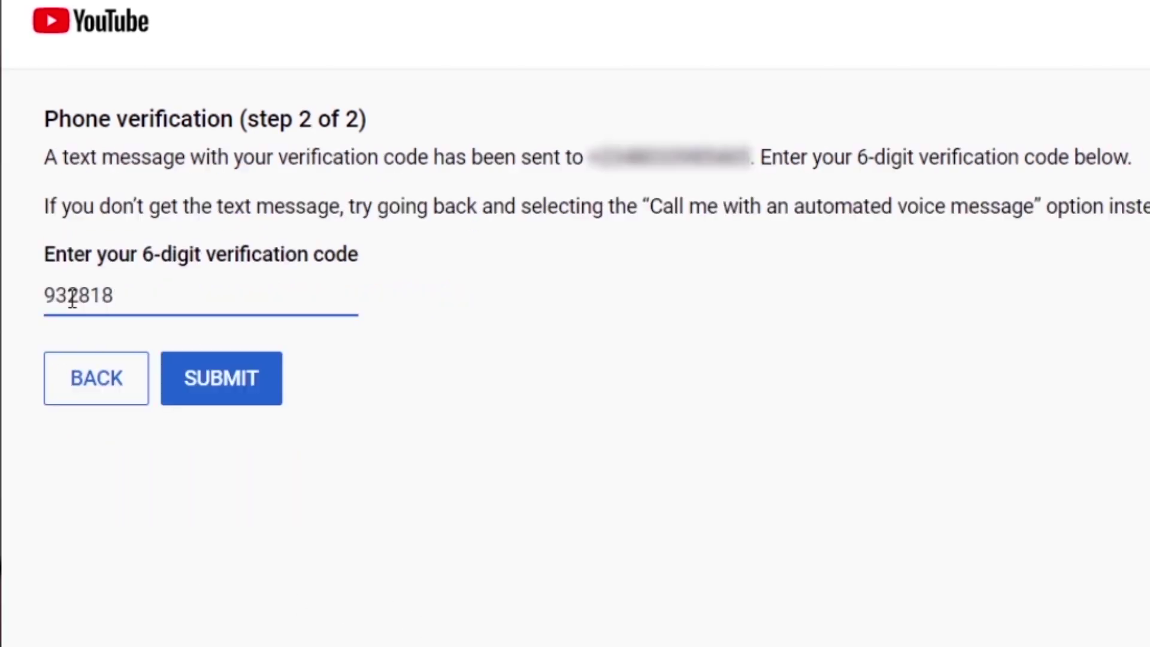
left_click(238, 386)
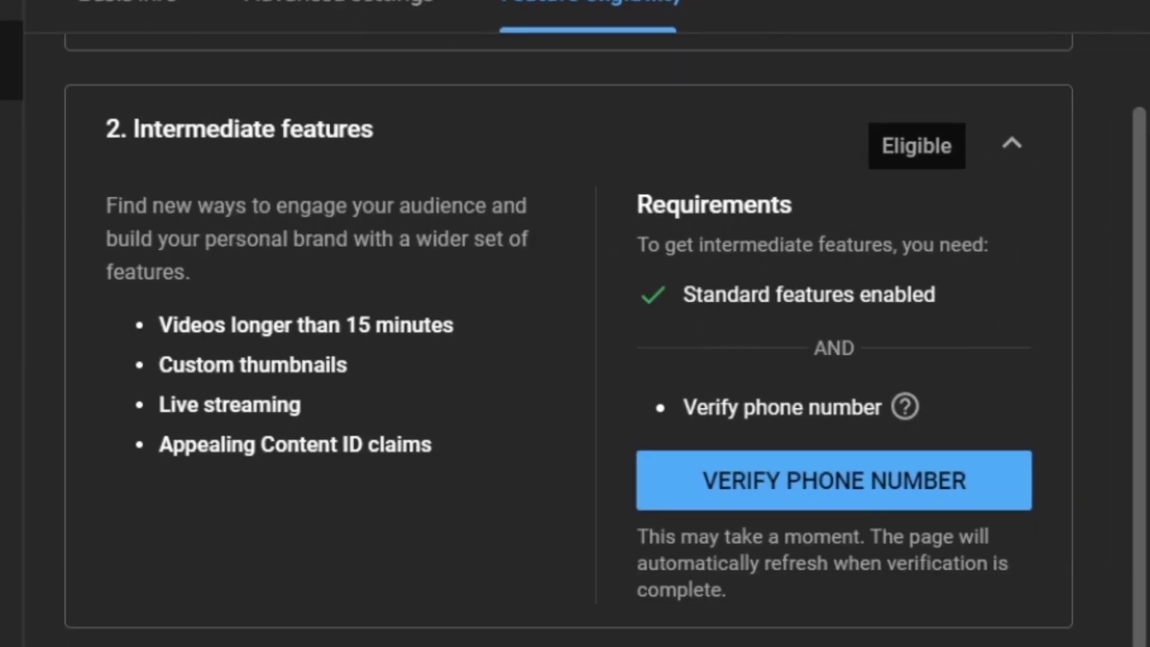
Step: Check the now-enabled Intermediate features, then expand and read the Advanced features requirements
left_click(1012, 376)
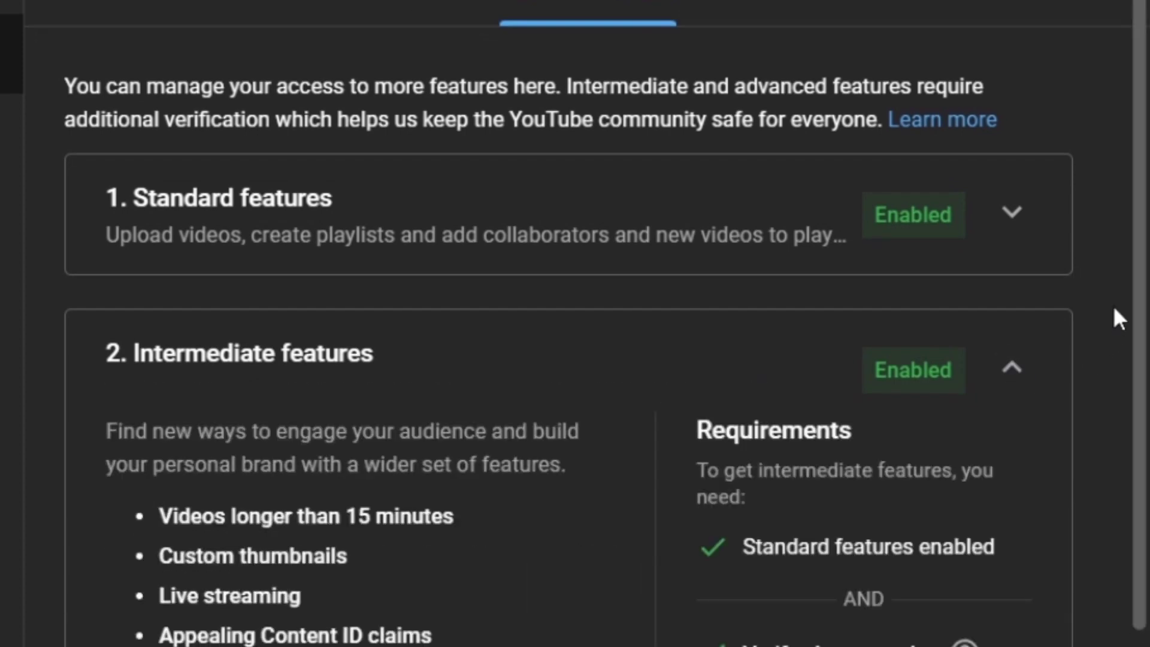
scroll(1144, 276, "down", 2)
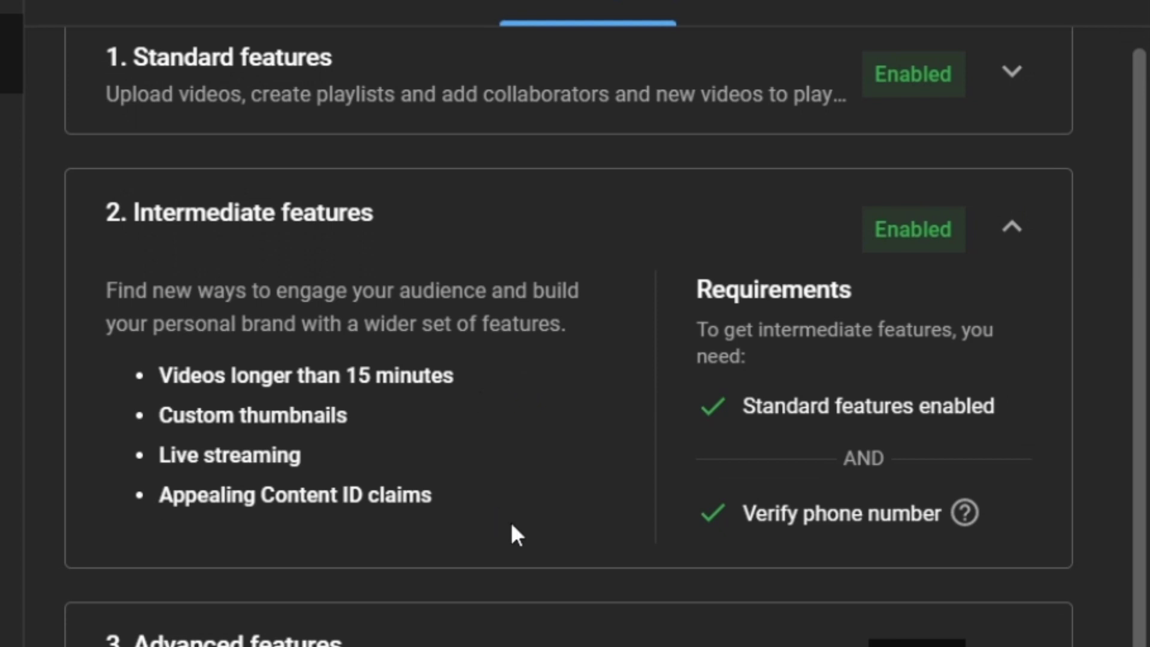
left_click(1012, 230)
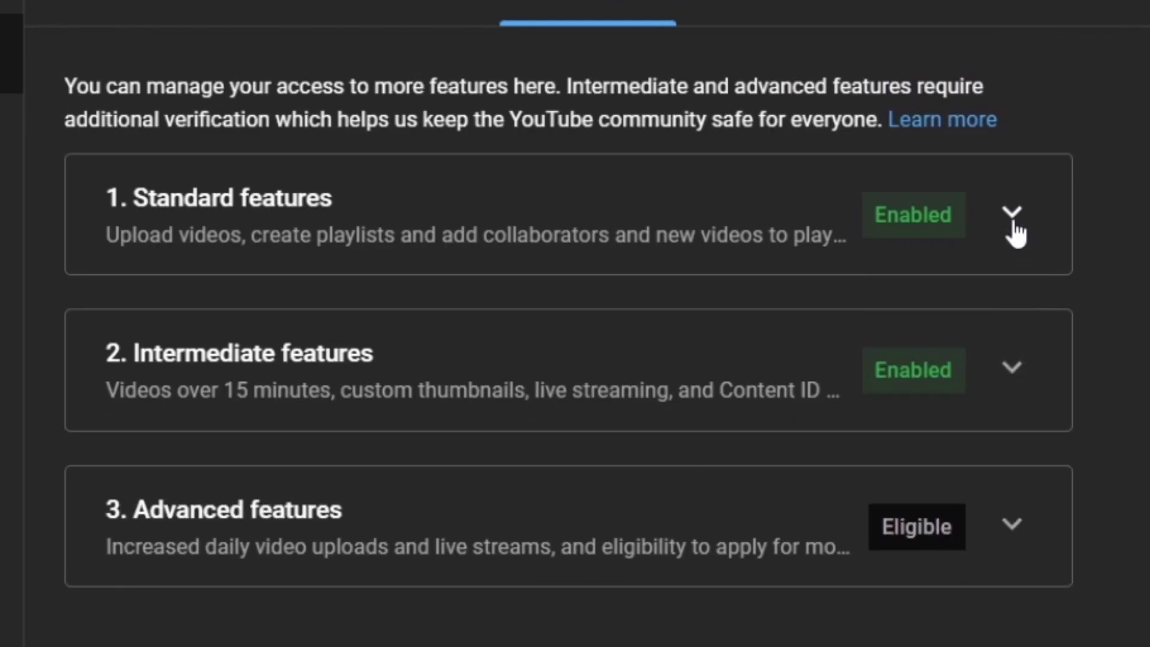
left_click(1012, 530)
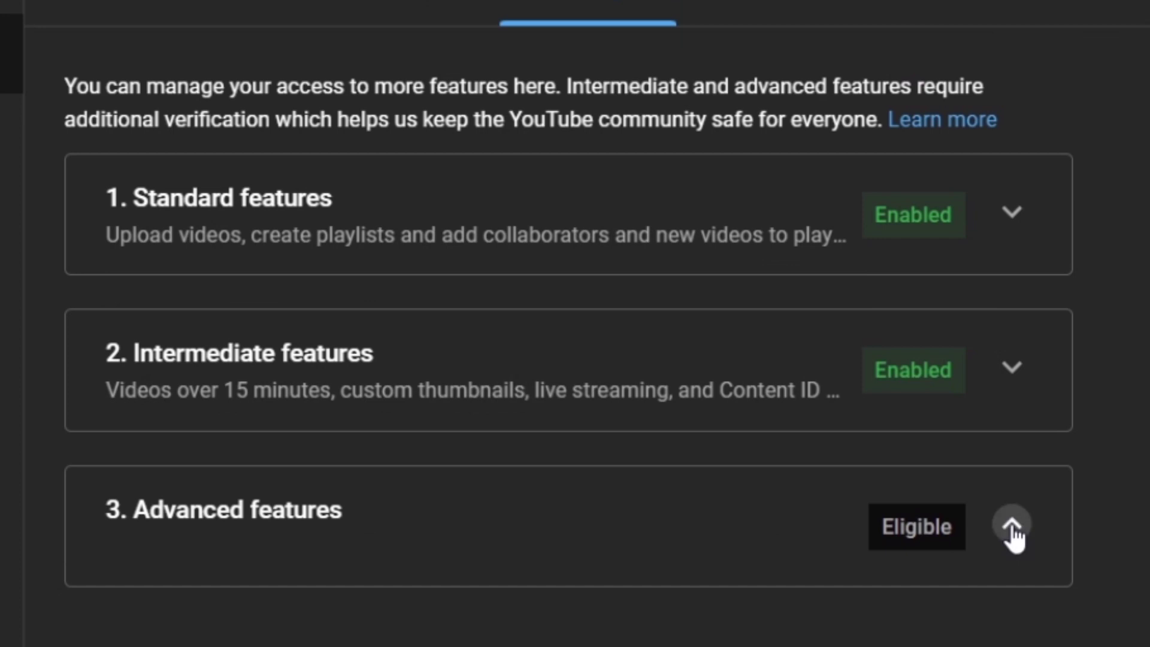
left_click_drag(1137, 385, 1139, 468)
scroll(651, 293, "down", 5)
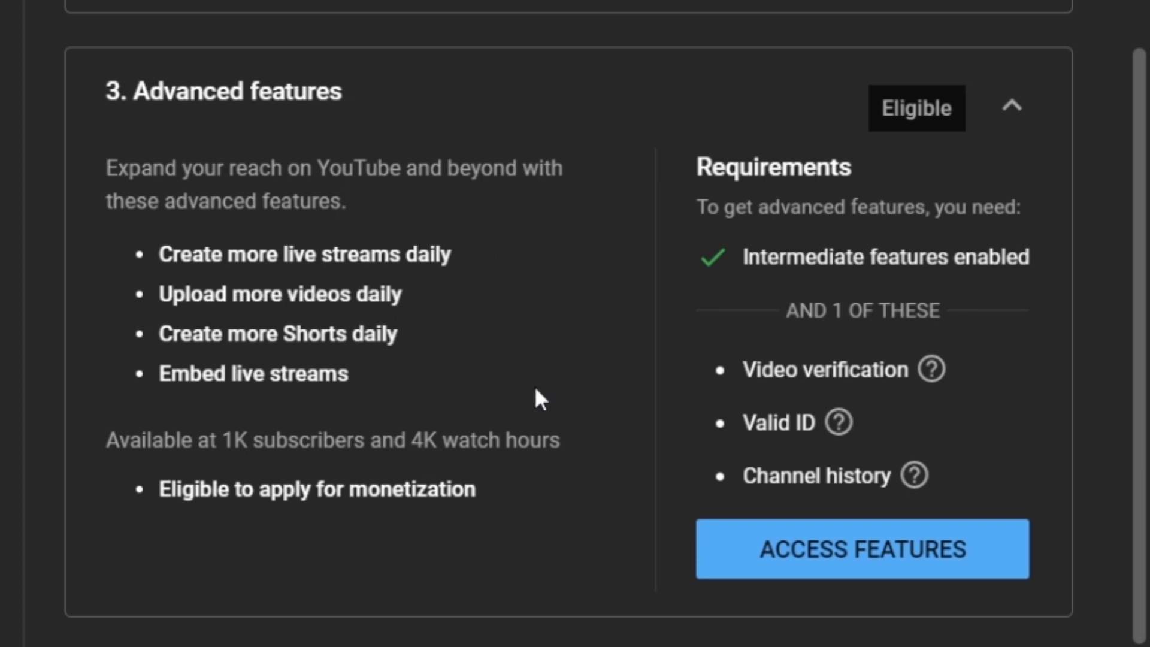
left_click(1022, 113)
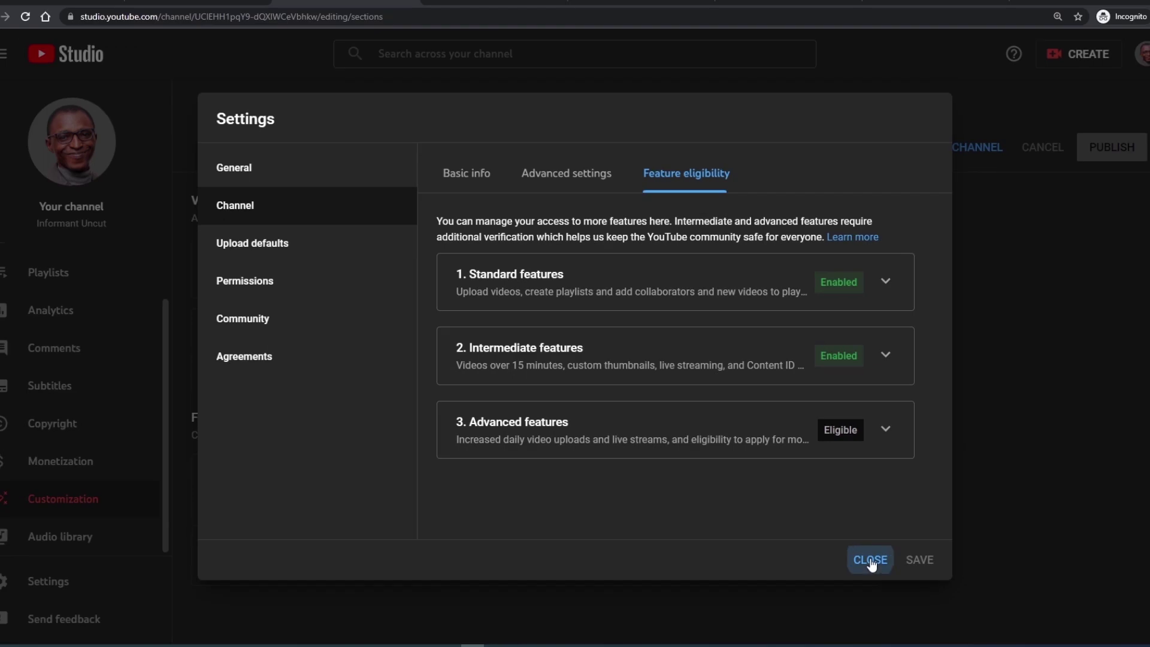
Step: Leave Settings and bring up the Basic info tab under Channel customization
left_click(871, 559)
left_click(289, 152)
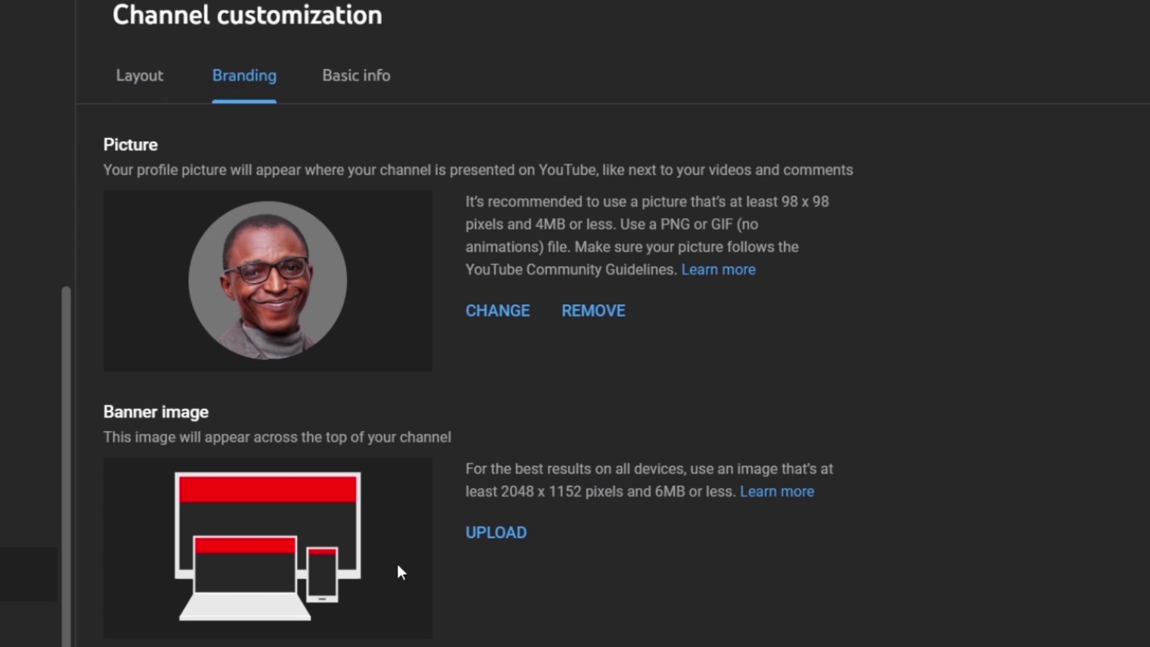
left_click(356, 81)
left_click(179, 260)
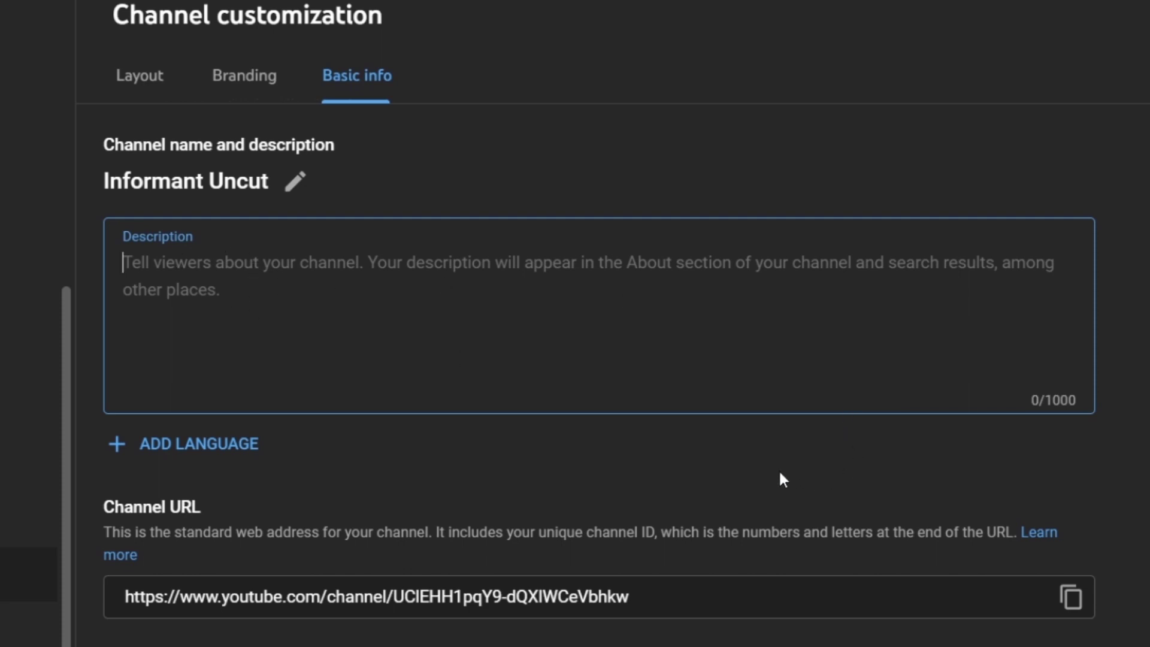
Step: Select the Informant Uncut channel URL and copy it to the clipboard
scroll(780, 474, "down", 3)
left_click_drag(630, 432, 121, 432)
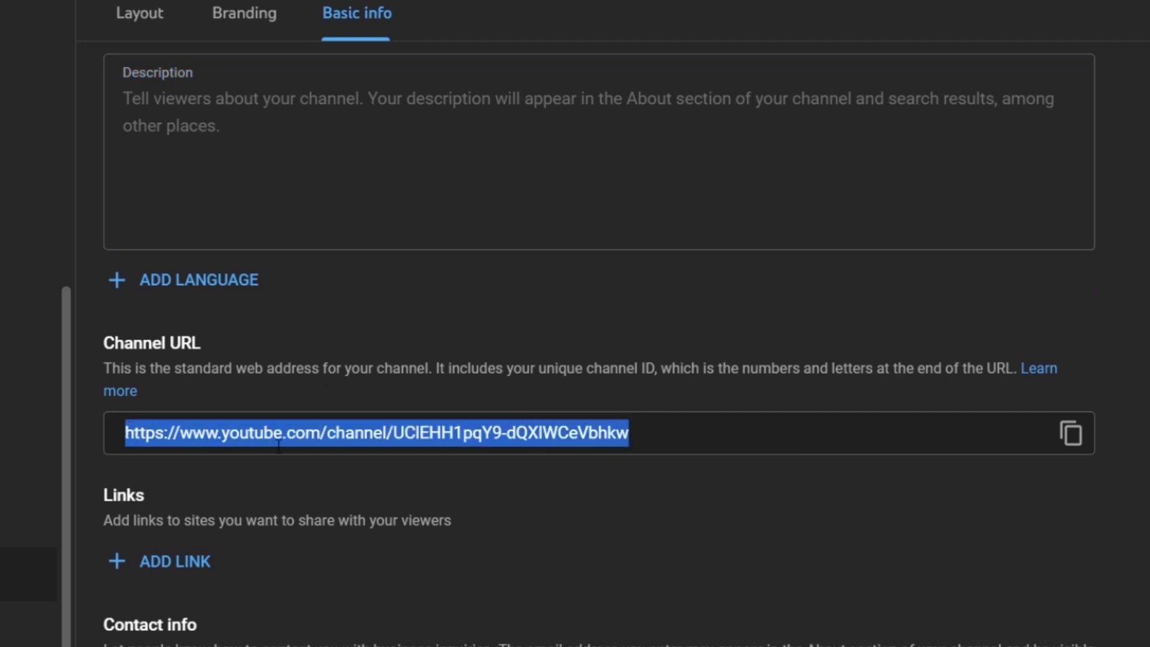
left_click(658, 430)
left_click(1069, 434)
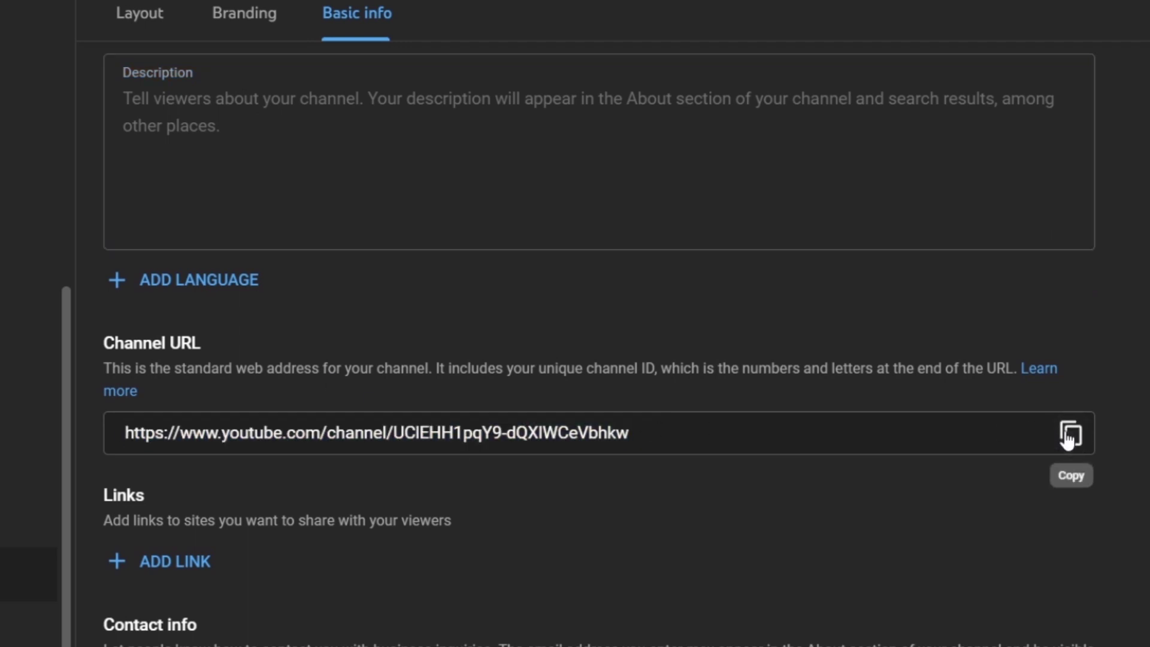